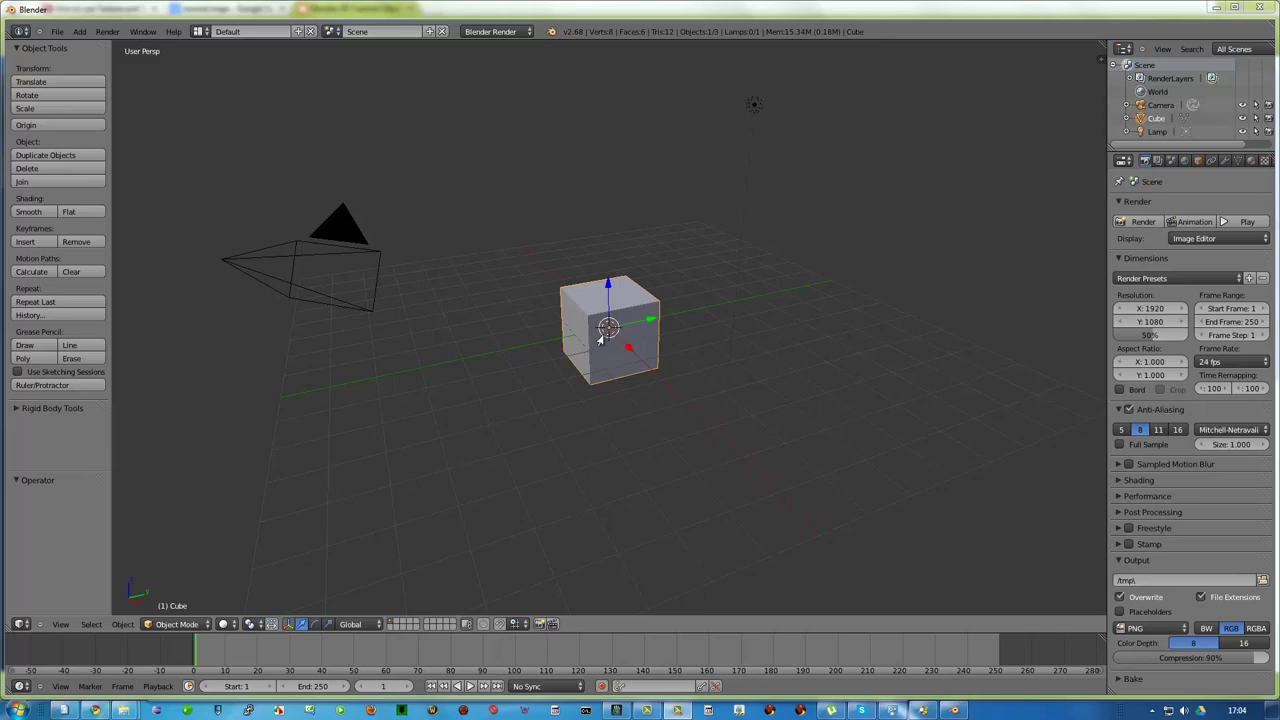
Delete the default cube, add a plane mesh, and view it zoomed in from the top.
key("x")
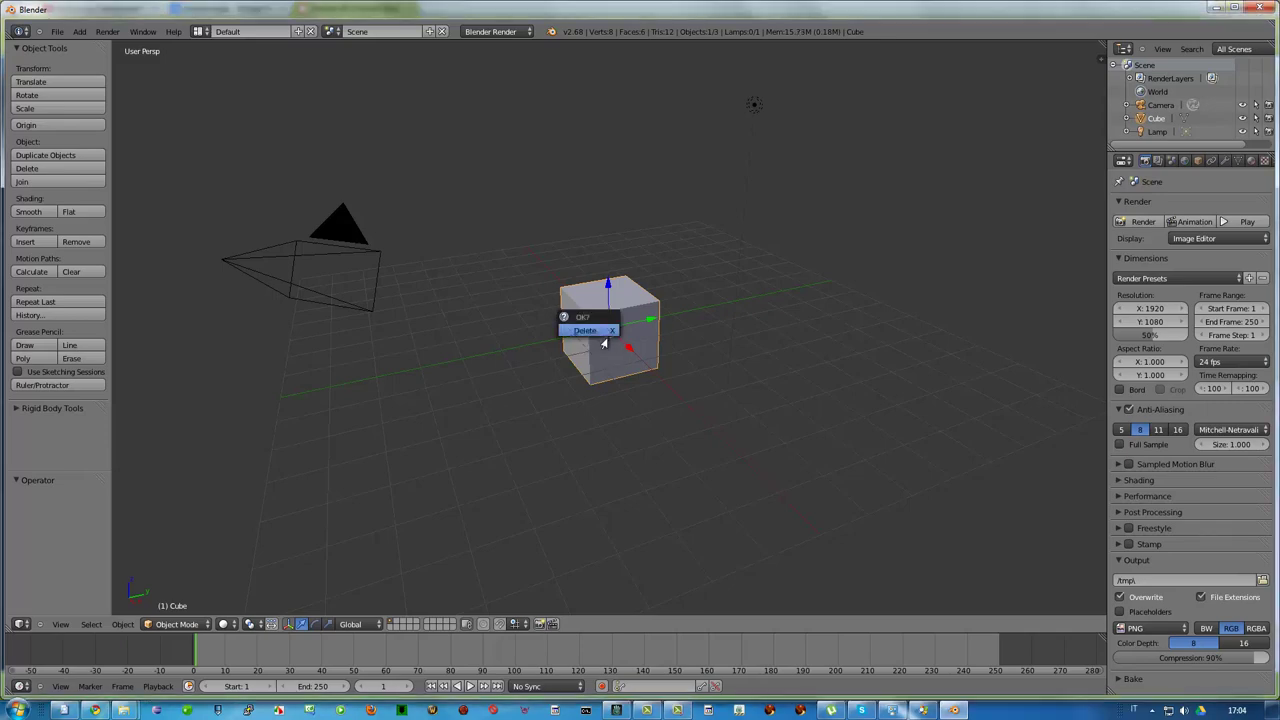
left_click(593, 340)
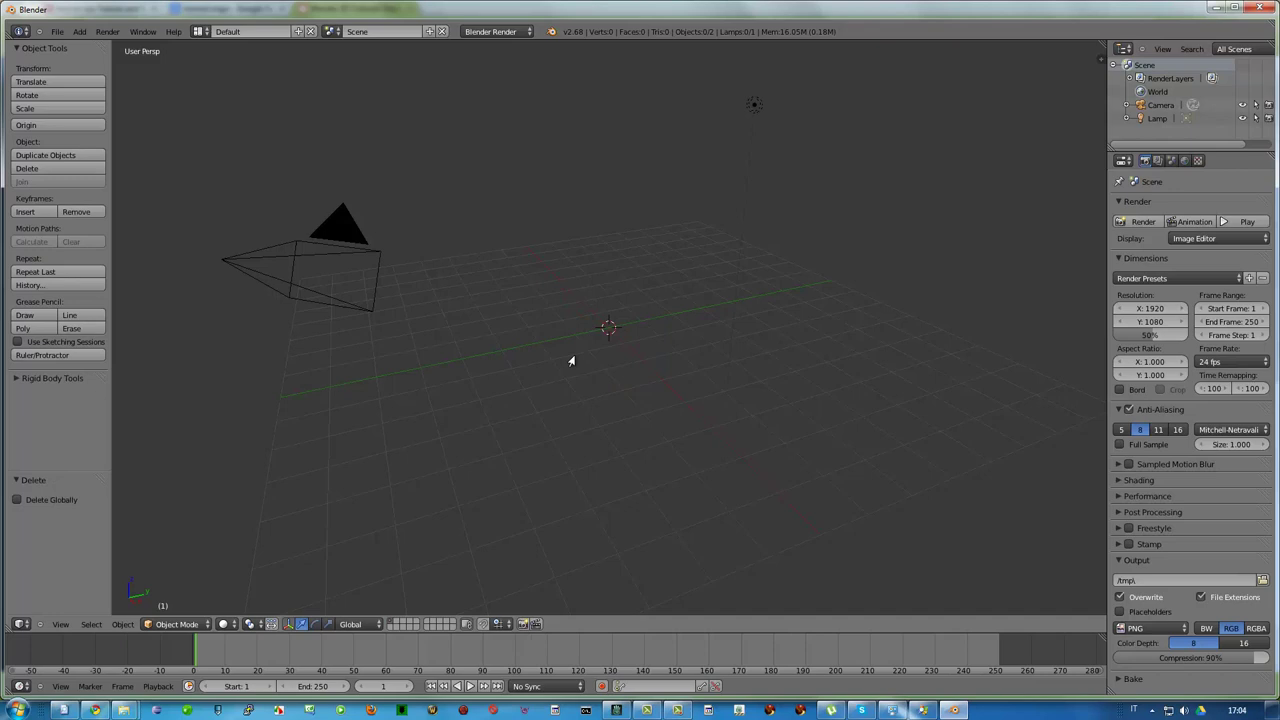
key("shift+a")
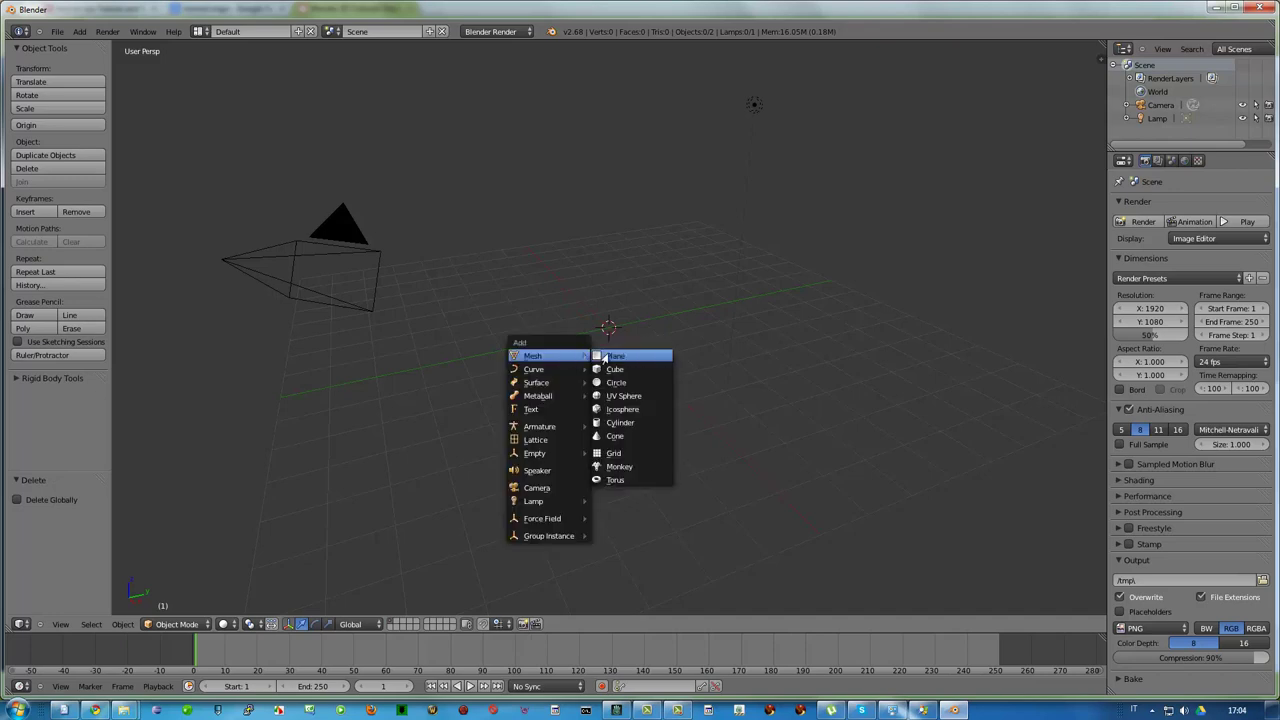
left_click(606, 358)
key("KP_7")
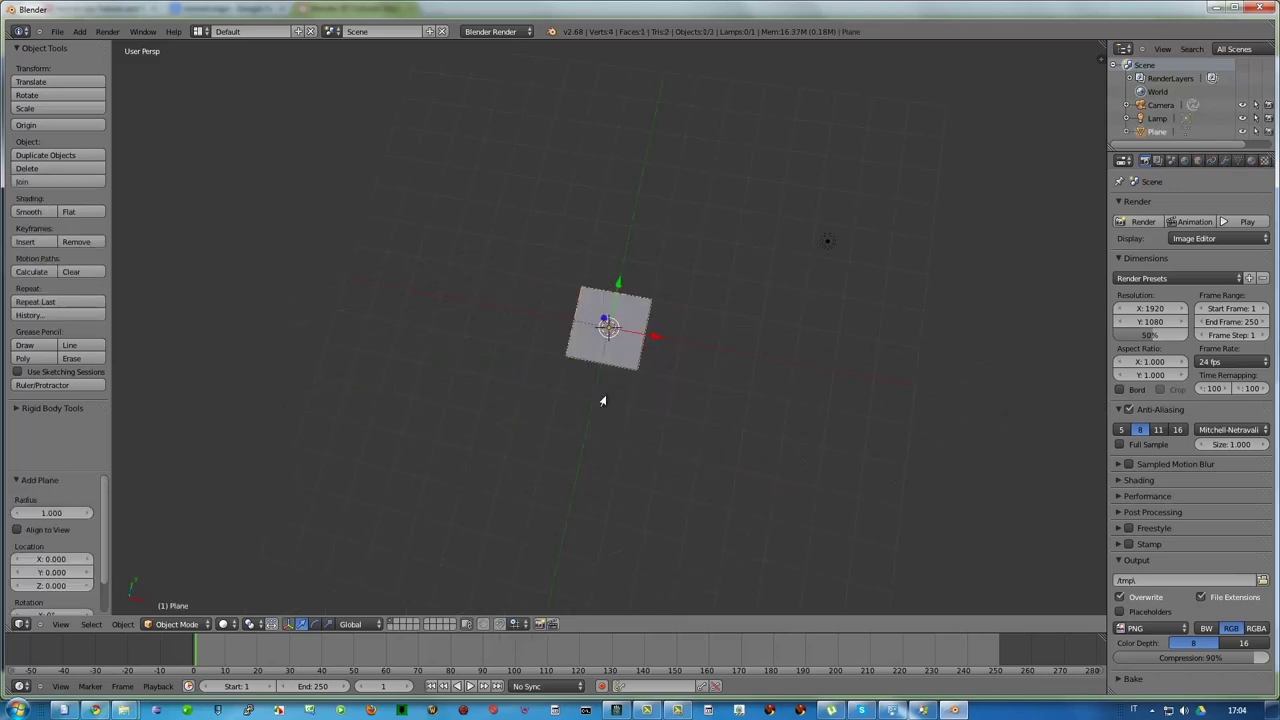
scroll(602, 401, "up", 4)
scroll(602, 401, "up", 3)
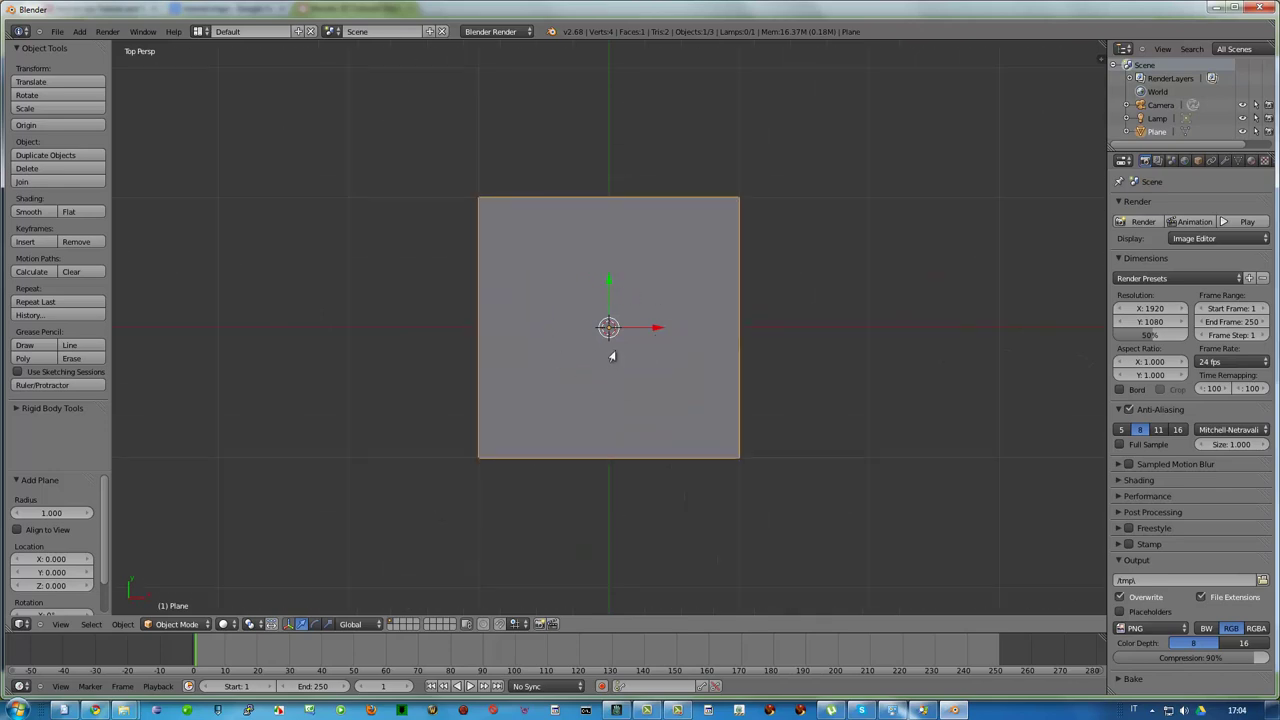
left_click(57, 31)
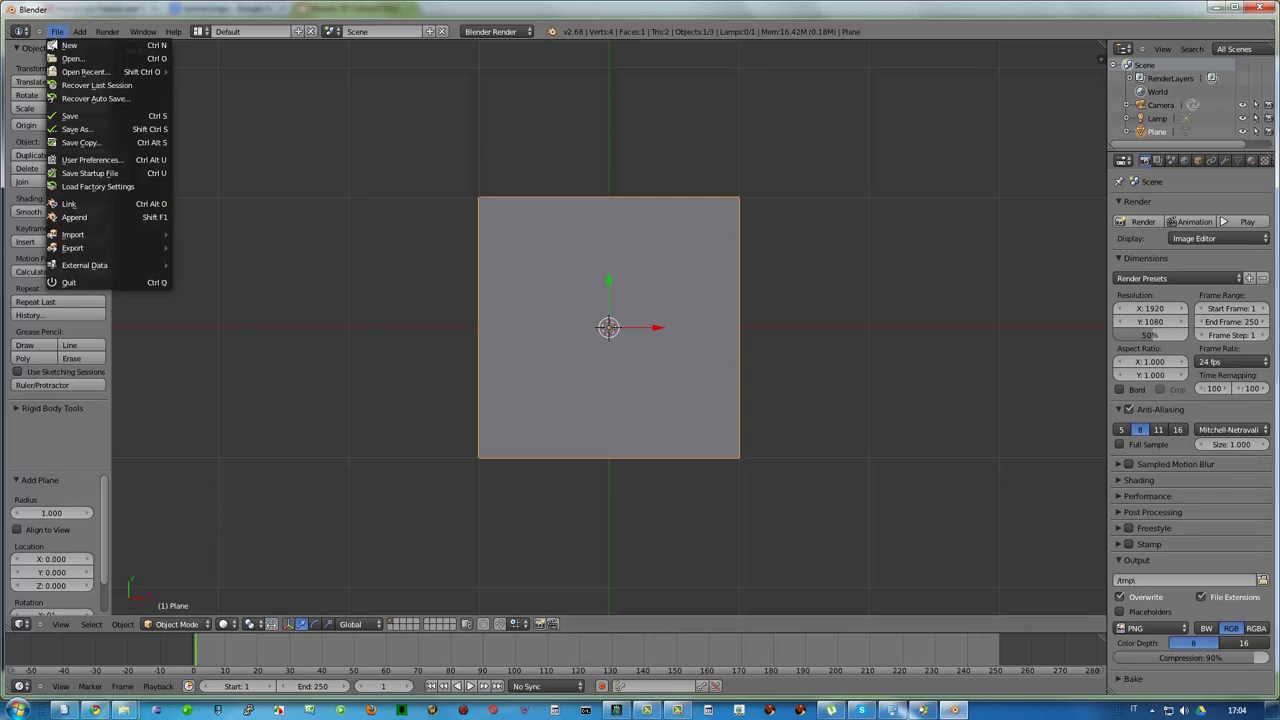
left_click(90, 159)
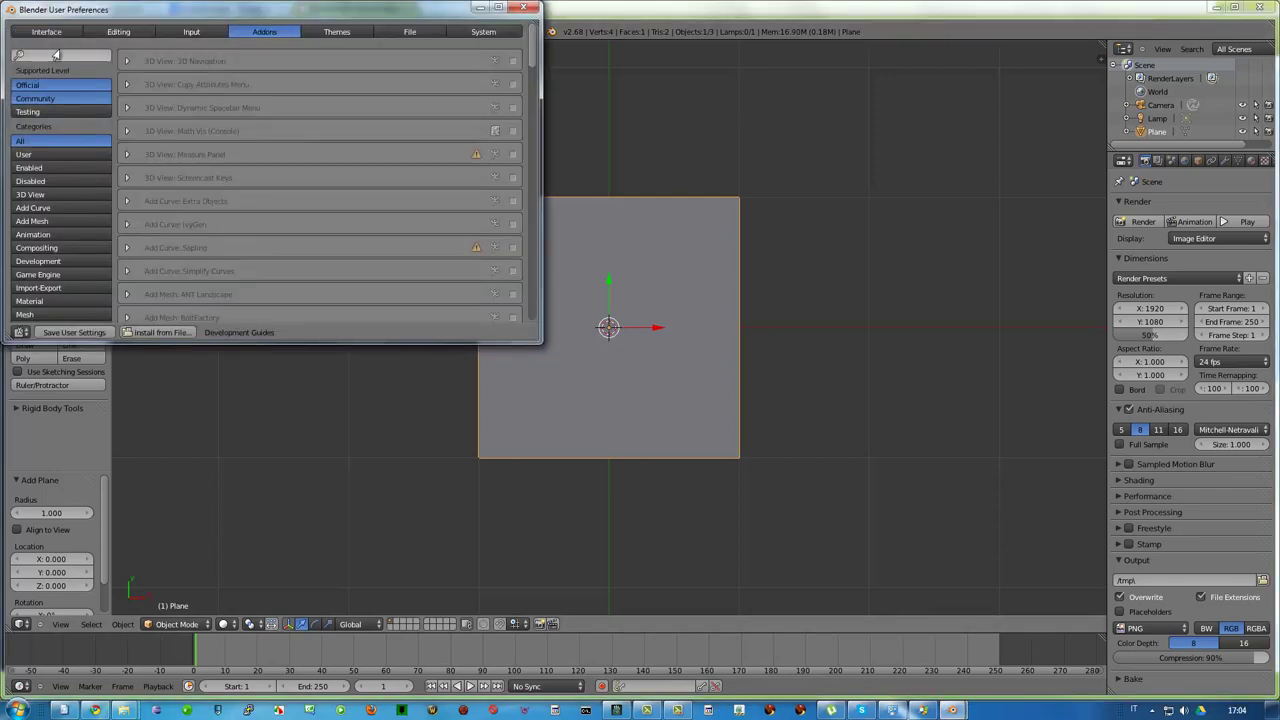
left_click(45, 54)
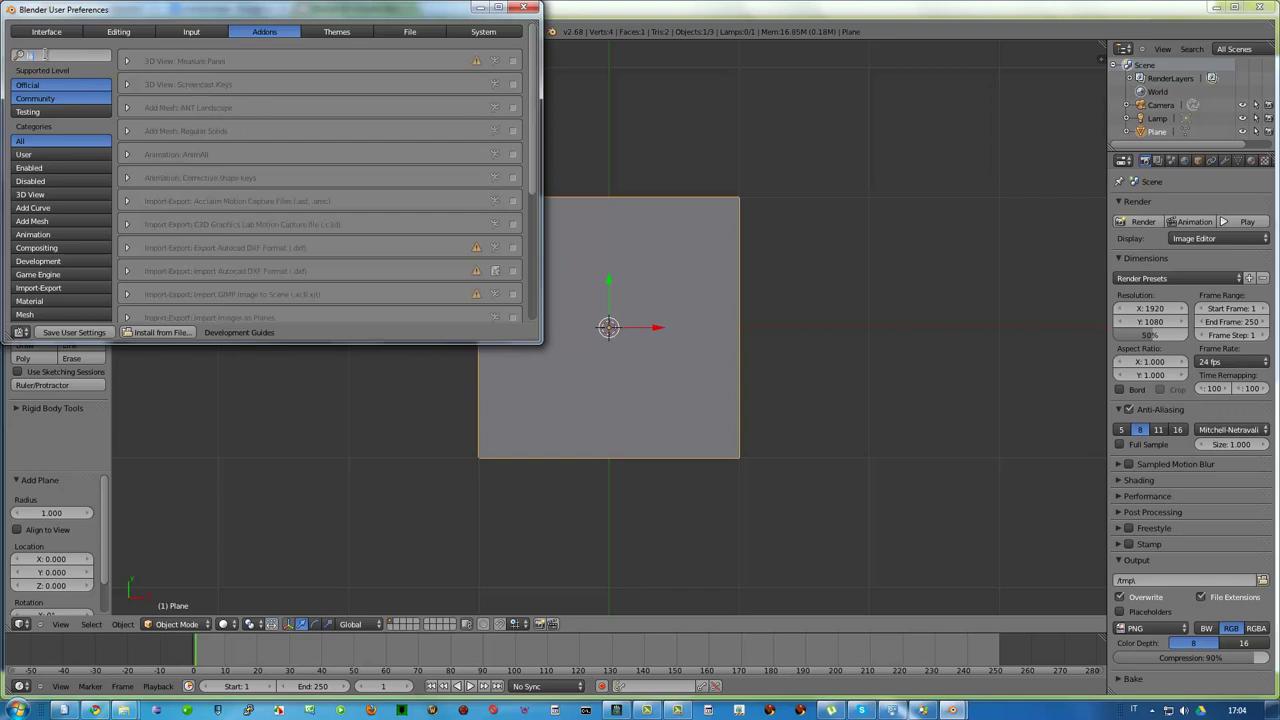
type("layer")
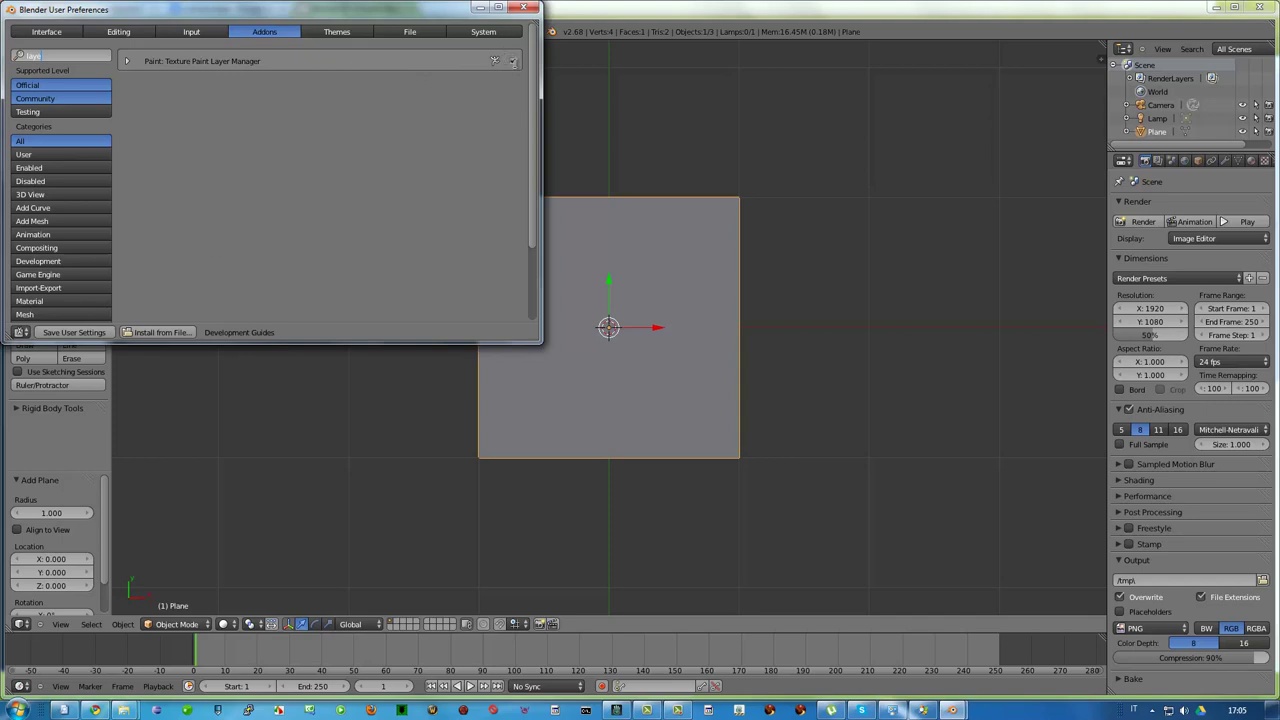
left_click(521, 9)
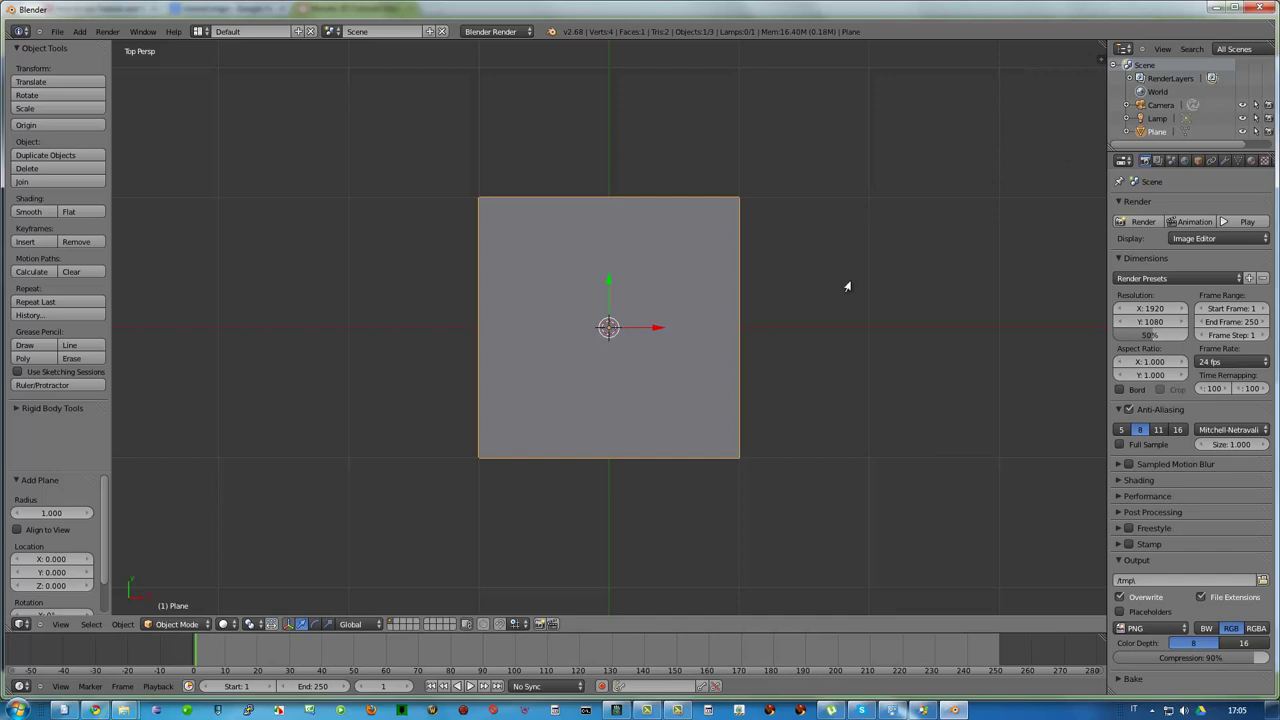
Show the N side panel and switch the plane to Texture Paint mode.
key("n")
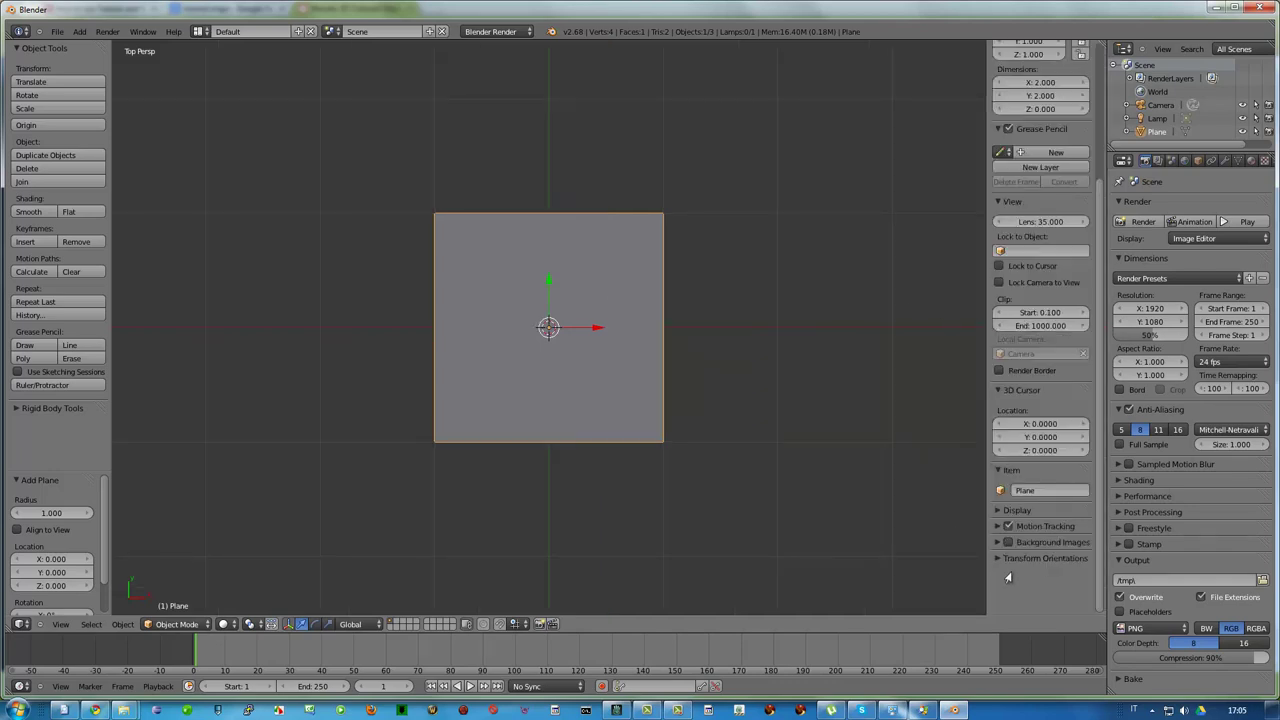
left_click(176, 624)
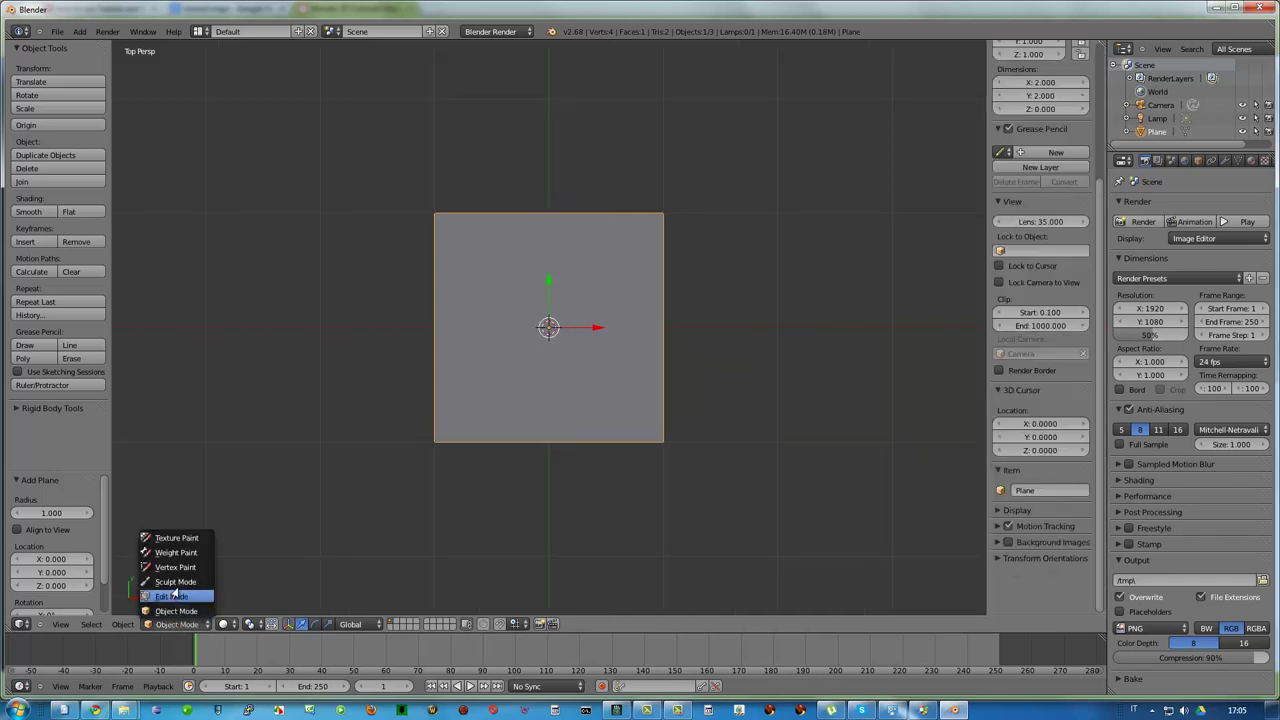
left_click(177, 539)
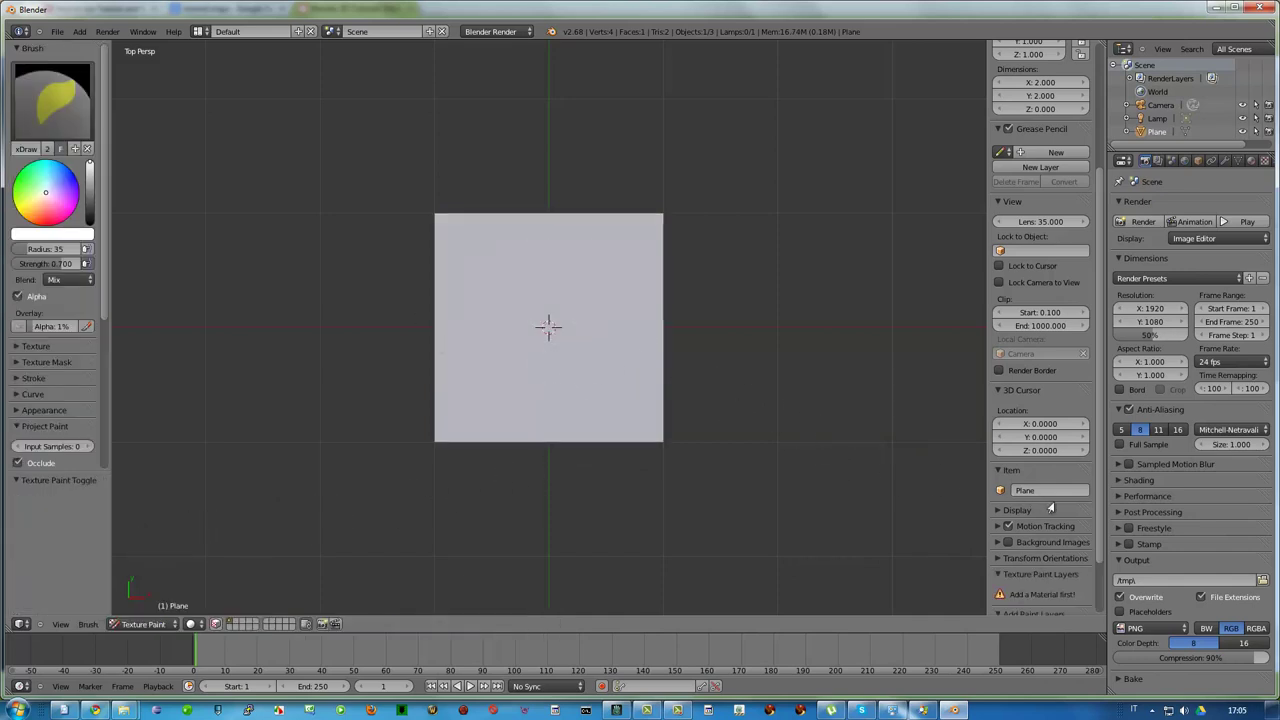
scroll(1010, 534, "down", 3)
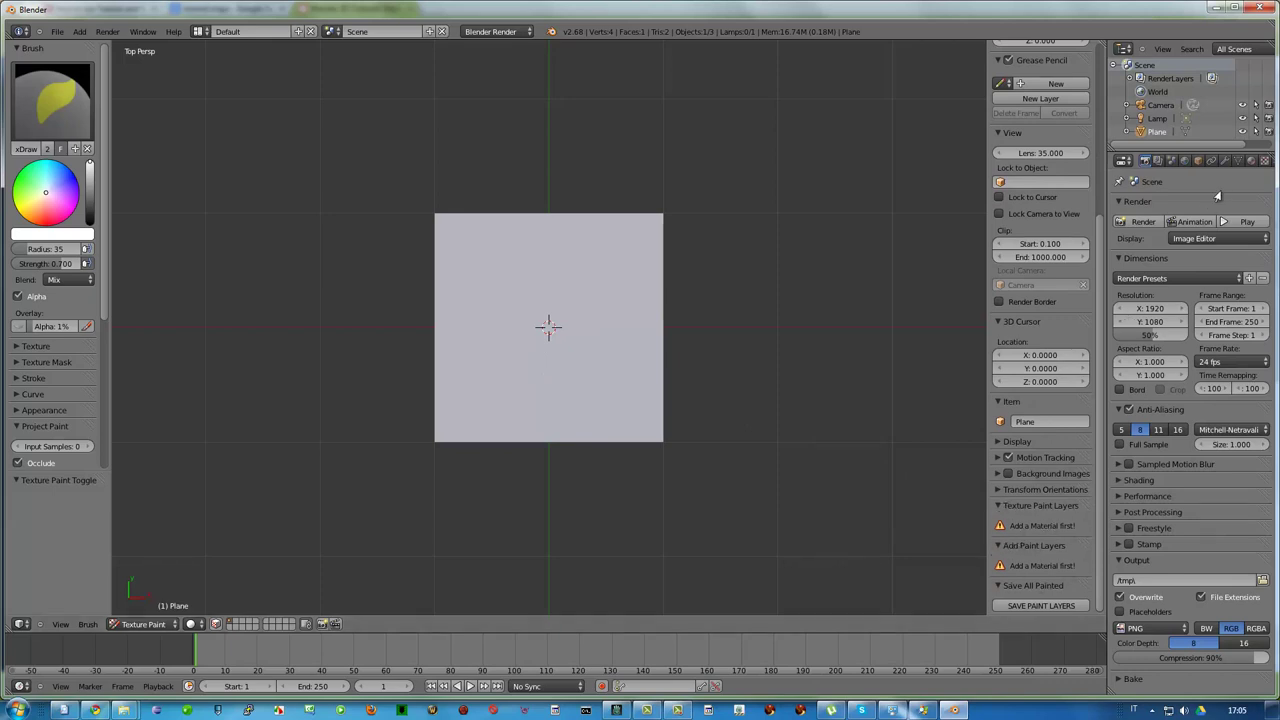
Create Material.001 on the plane and add a Plane_Bump paint layer with Add Bump.
left_click(1250, 162)
left_click(1155, 250)
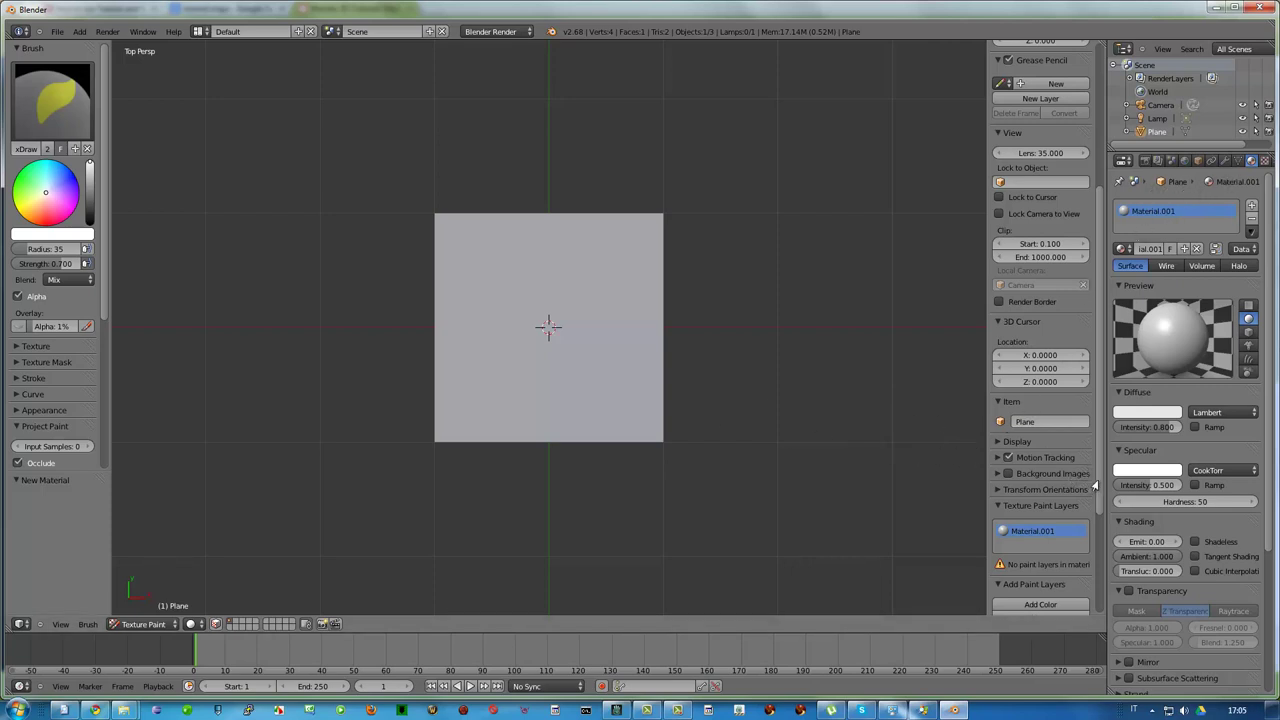
scroll(1090, 500, "down", 5)
scroll(1104, 573, "down", 1)
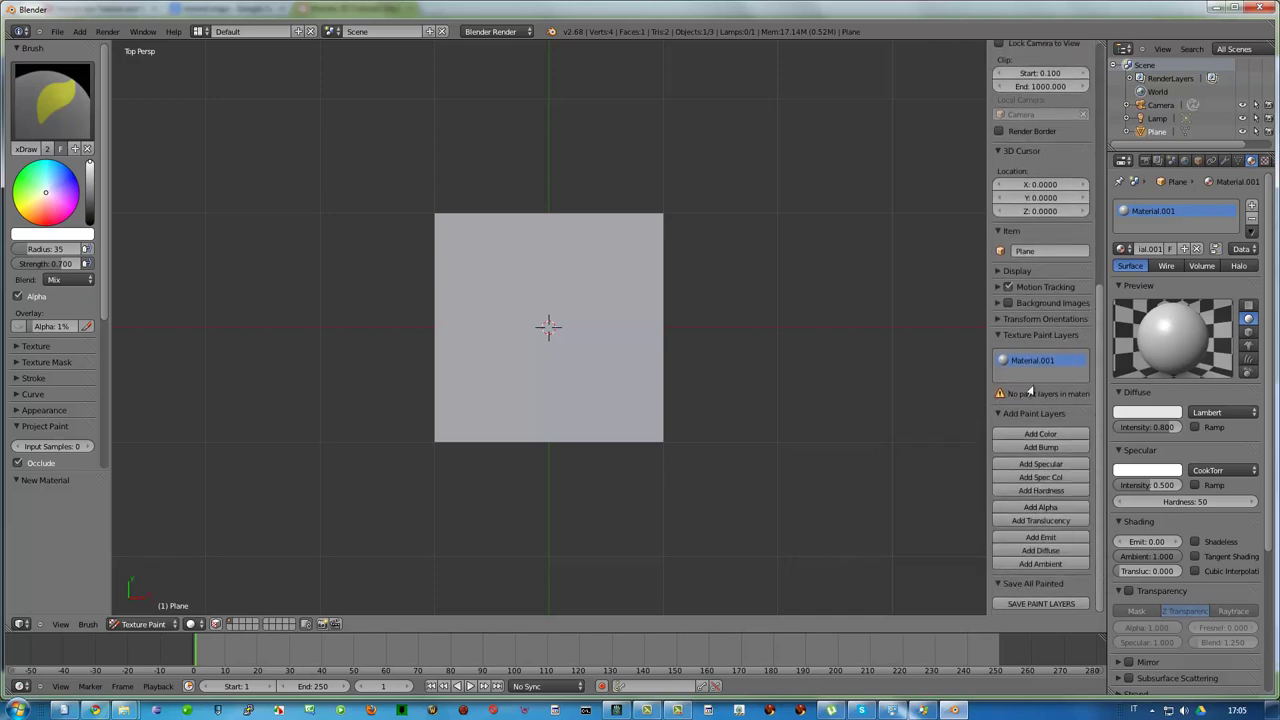
left_click(1027, 449)
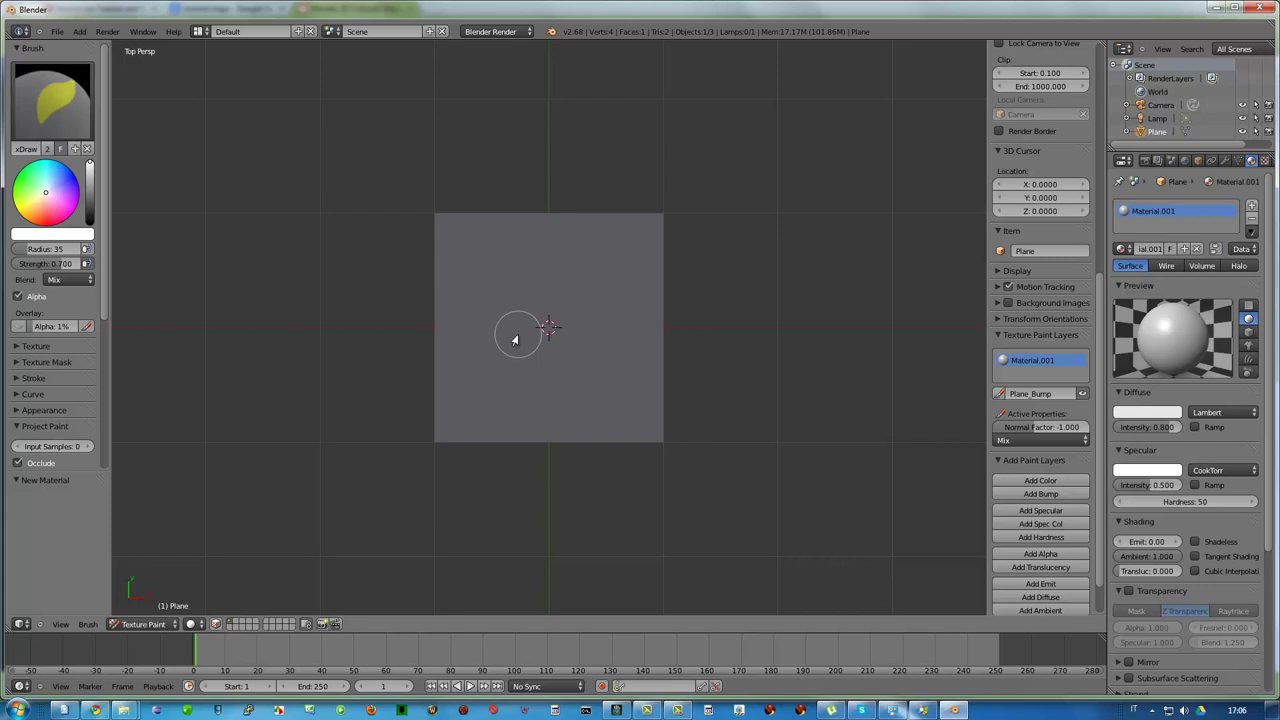
Reduce the brush radius to 21 and paint two concentric white rings on the plane.
left_click(496, 335)
left_click(513, 336)
key("f")
left_click(500, 340)
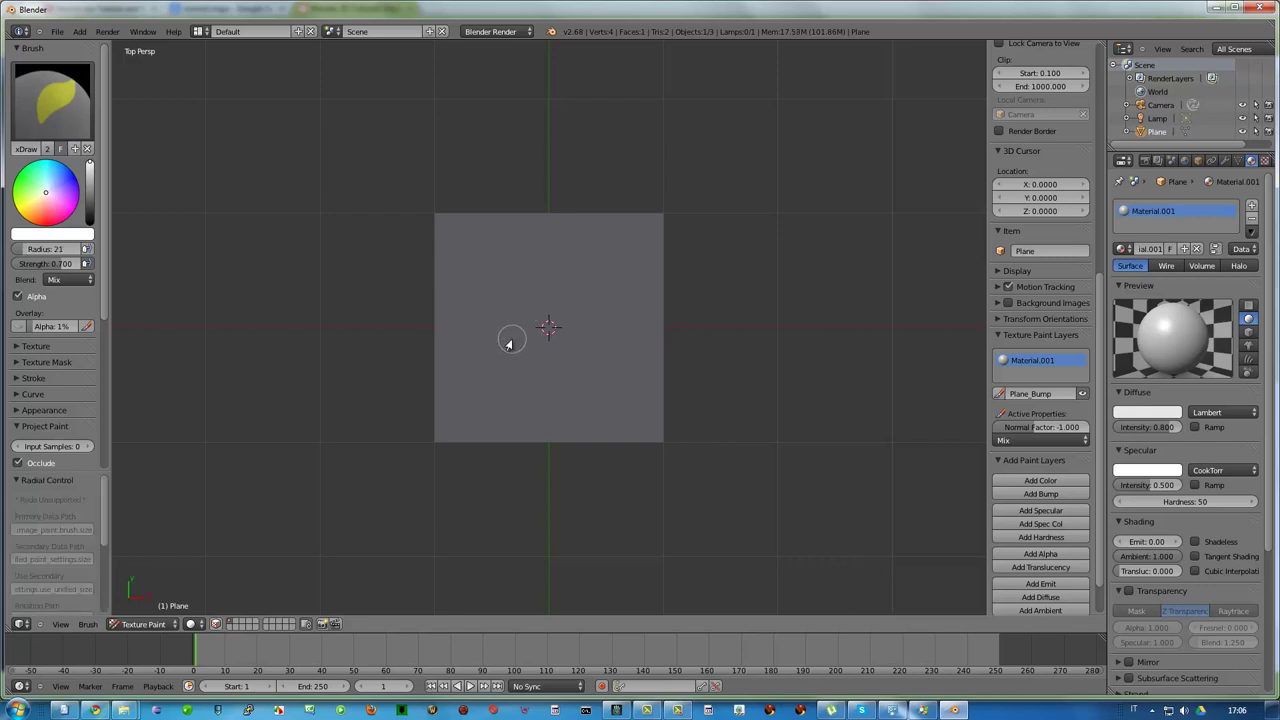
left_click(578, 270)
mouse_move(557, 271)
left_mouse_down()
mouse_move(509, 297)
mouse_move(486, 371)
mouse_move(571, 409)
mouse_move(621, 351)
mouse_move(606, 306)
mouse_move(569, 277)
mouse_move(566, 314)
mouse_move(529, 329)
mouse_move(537, 357)
mouse_move(577, 348)
mouse_move(580, 322)
mouse_move(566, 322)
left_mouse_up()
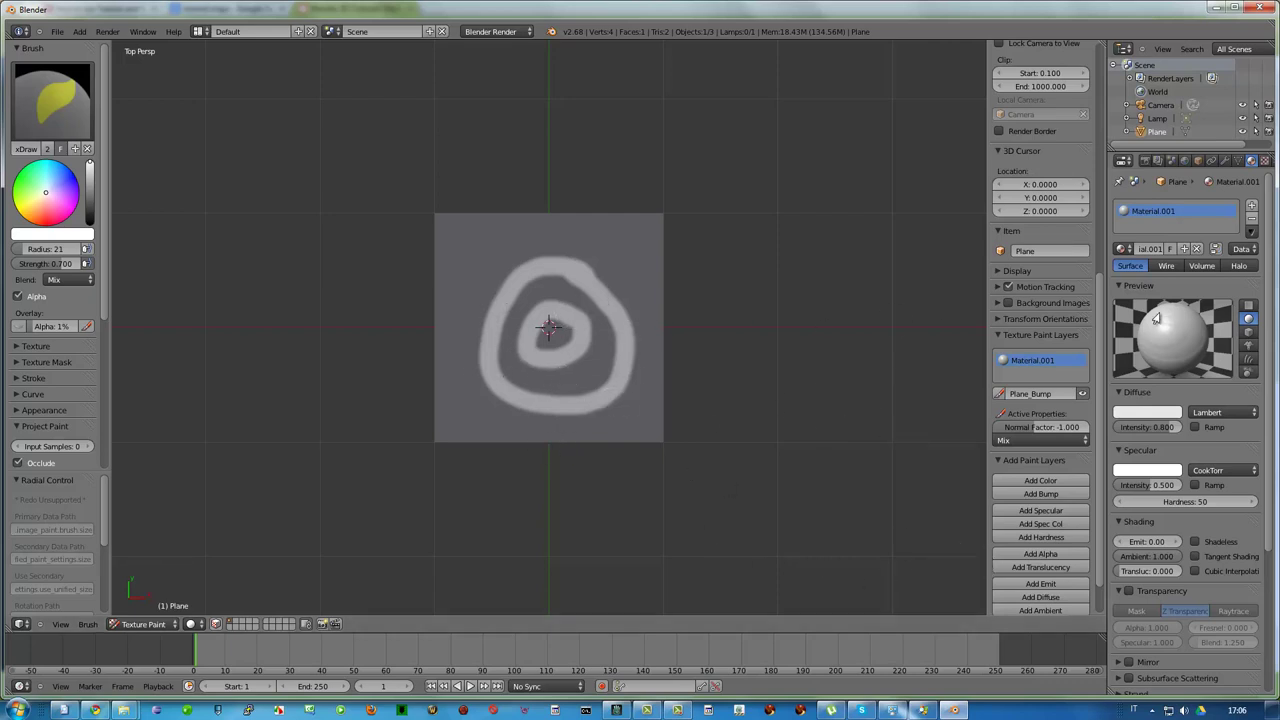
left_click_drag(1098, 322, 1105, 366)
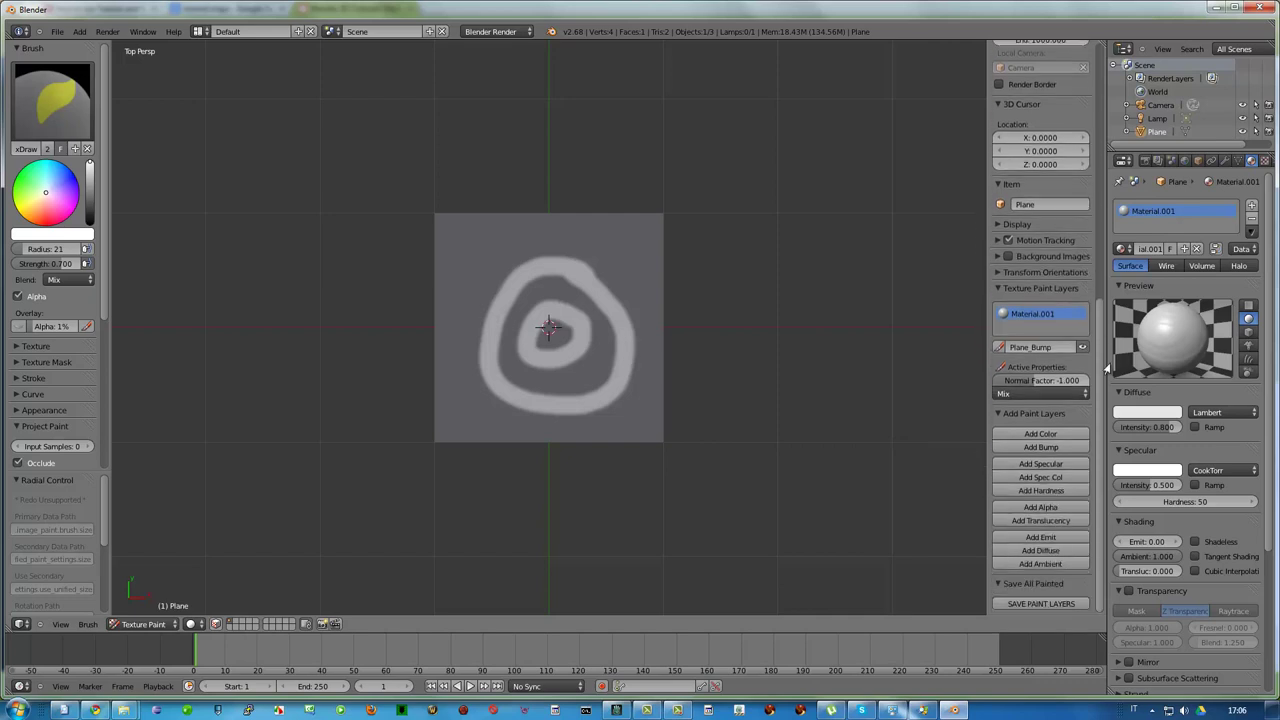
Set the viewport material shading to GLSL with textured solid enabled.
scroll(1040, 330, "up", 3)
left_click(997, 305)
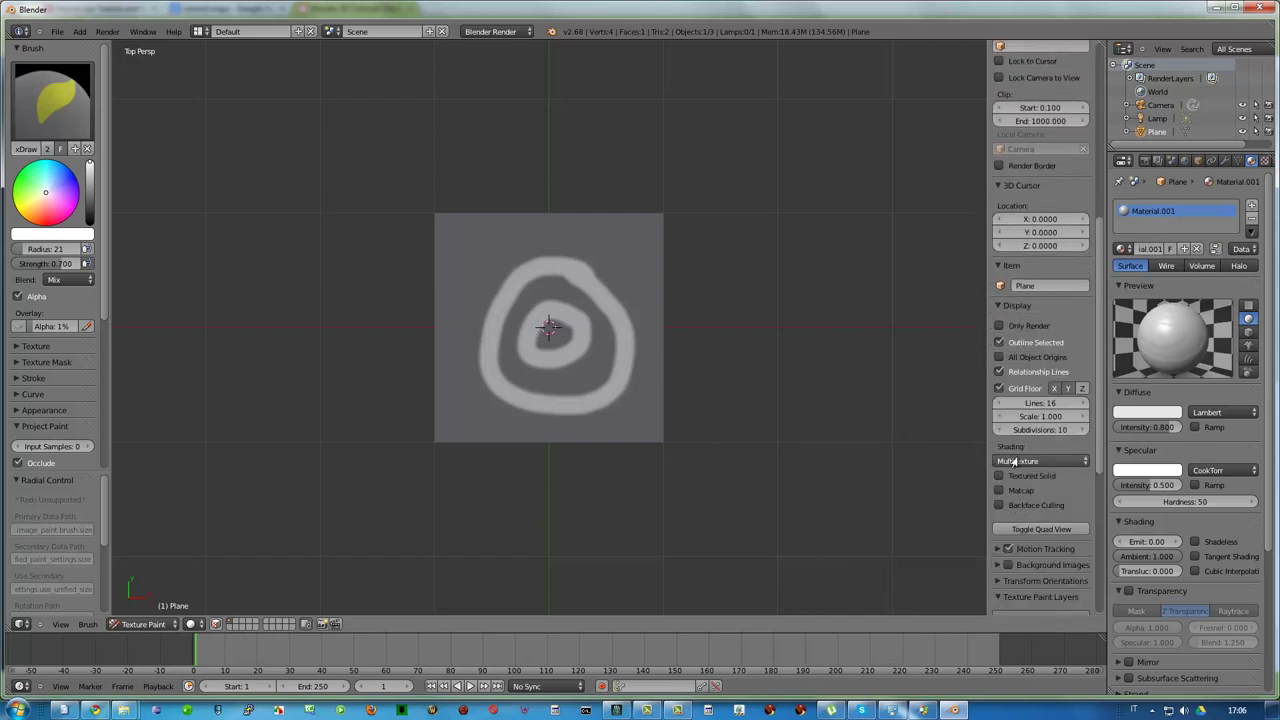
left_click(1018, 461)
left_click(1008, 417)
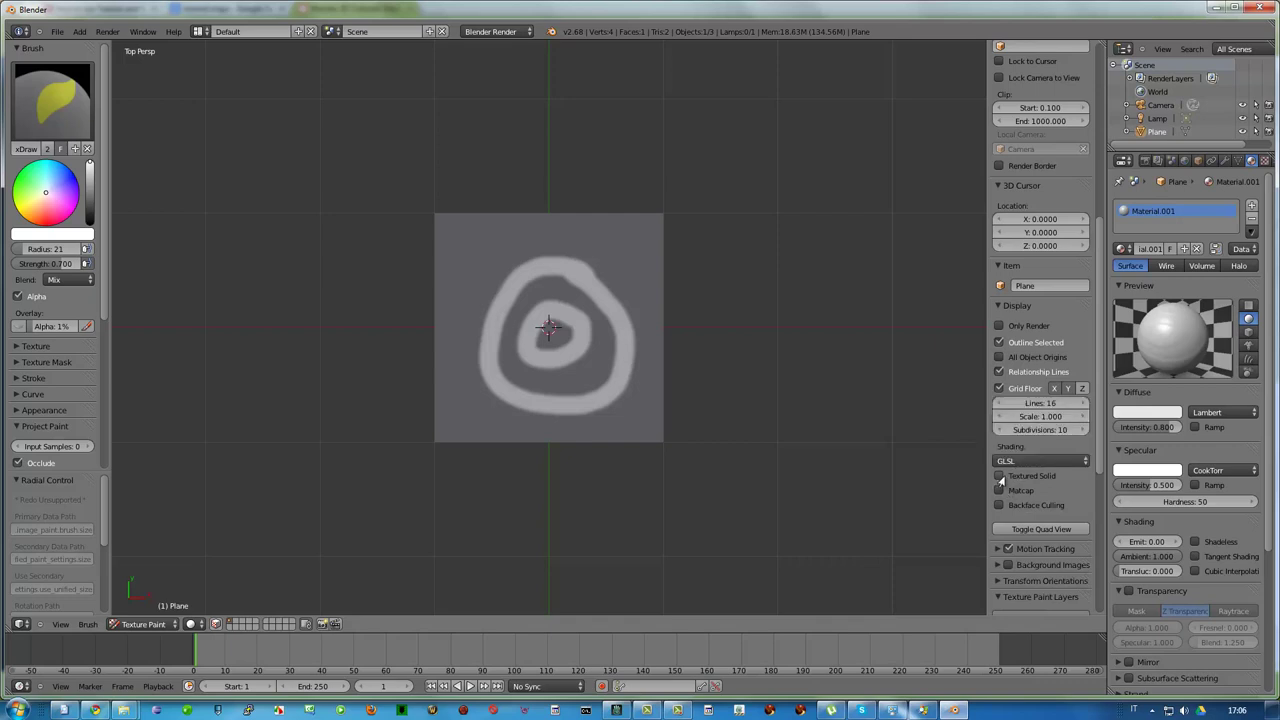
left_click(999, 476)
Switch viewport shading to Texture and tilt into a perspective view of the plane.
left_click(194, 624)
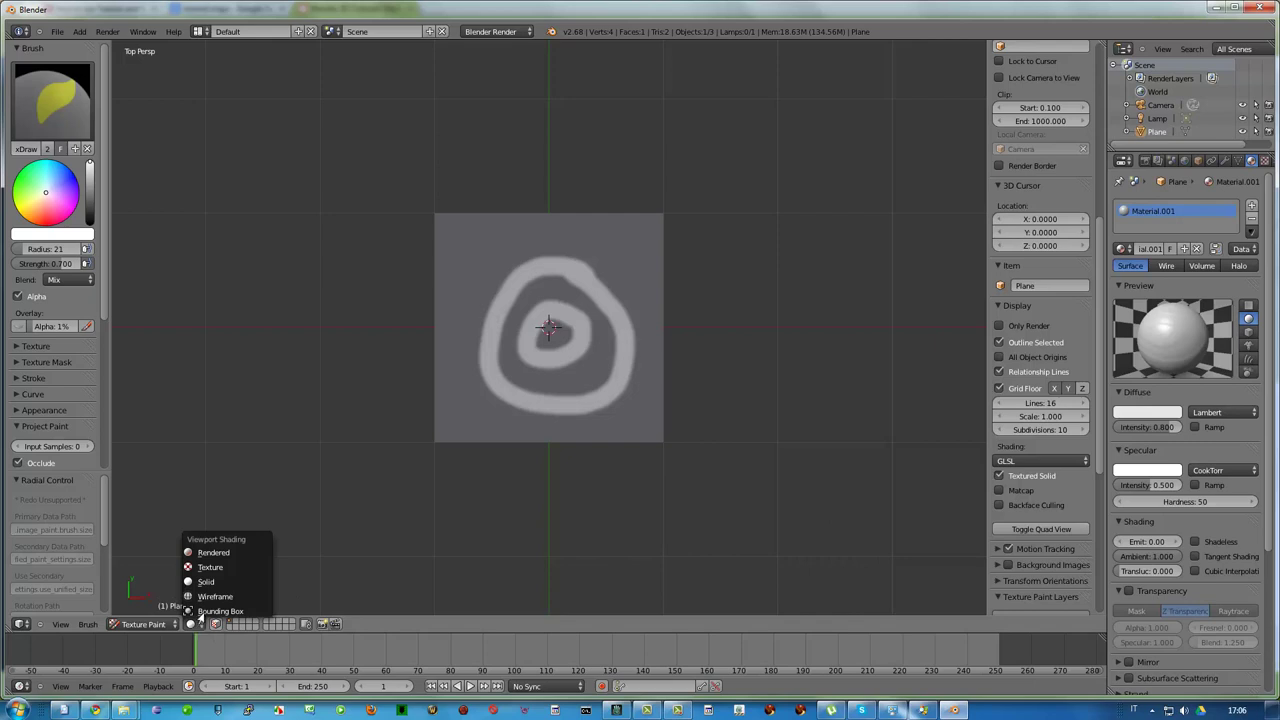
left_click(208, 569)
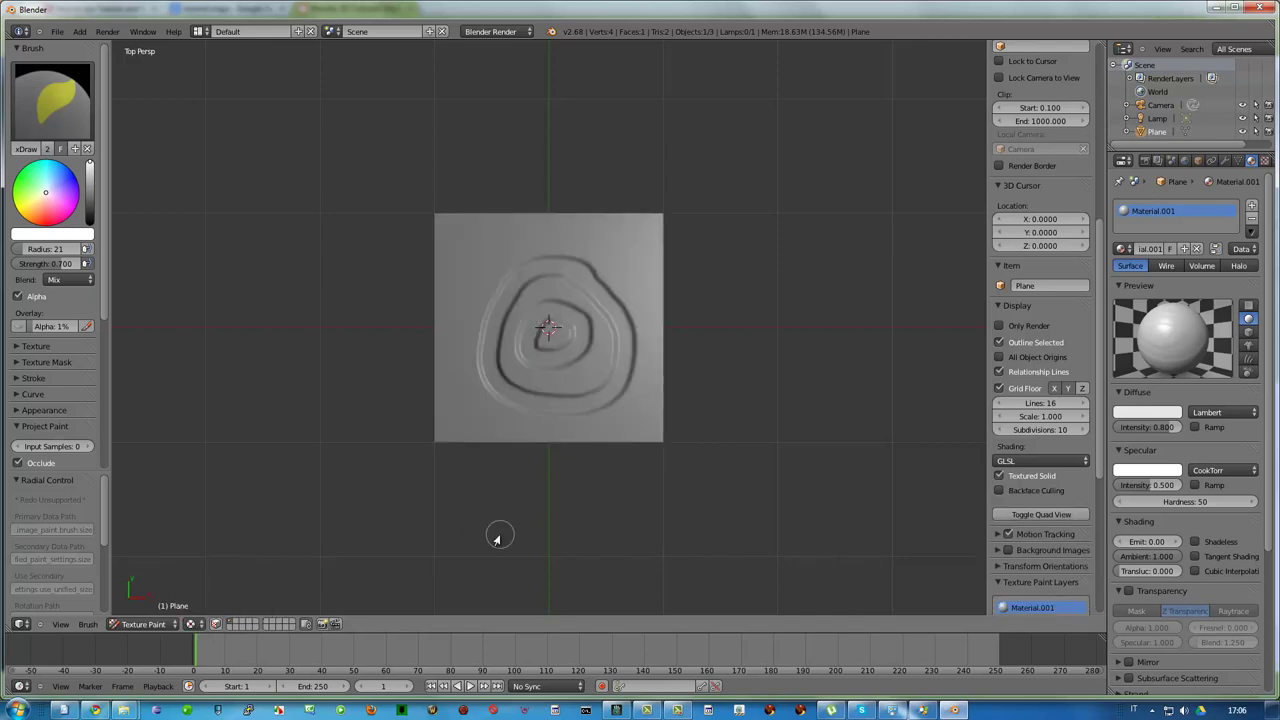
mouse_move(571, 391)
middle_mouse_down()
mouse_move(575, 285)
mouse_move(584, 362)
middle_mouse_up()
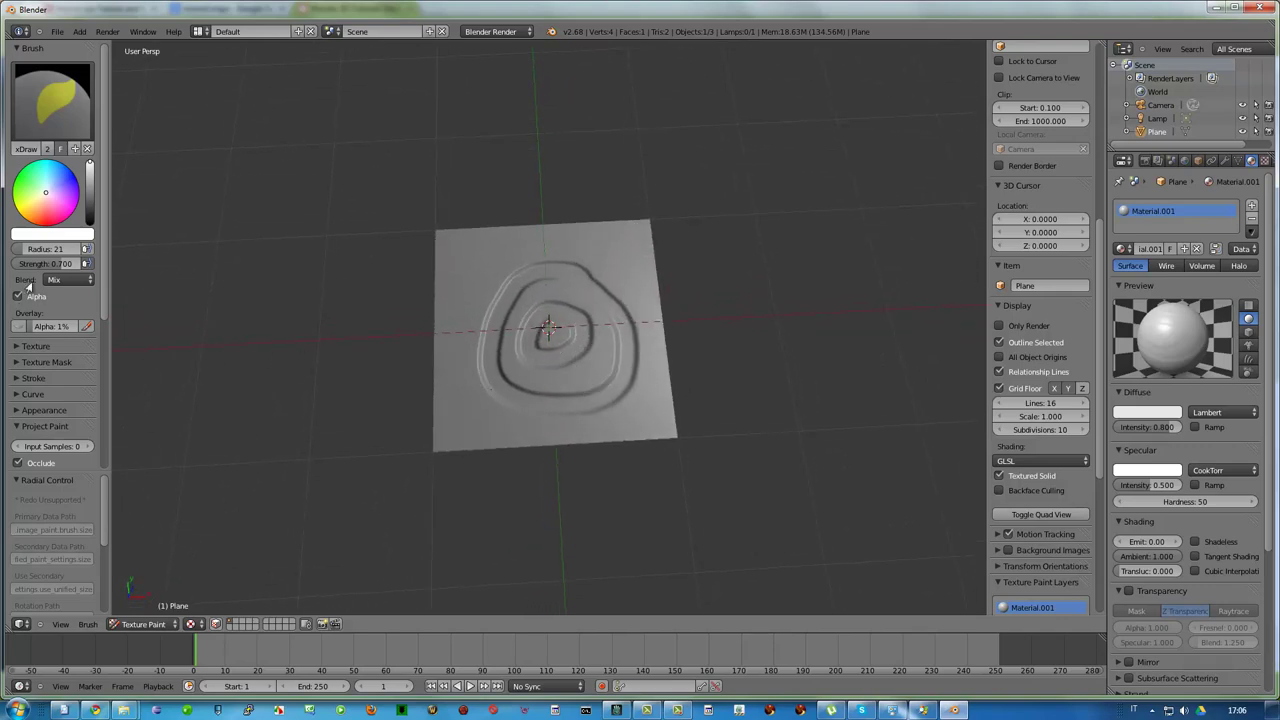
Shrink the brush radius to 7 and paint small dots along the left and lower edges.
left_click_drag(545, 316, 533, 318)
left_click(522, 318)
left_click(481, 254)
left_click(478, 282)
left_click(468, 319)
left_click(476, 409)
left_click(526, 433)
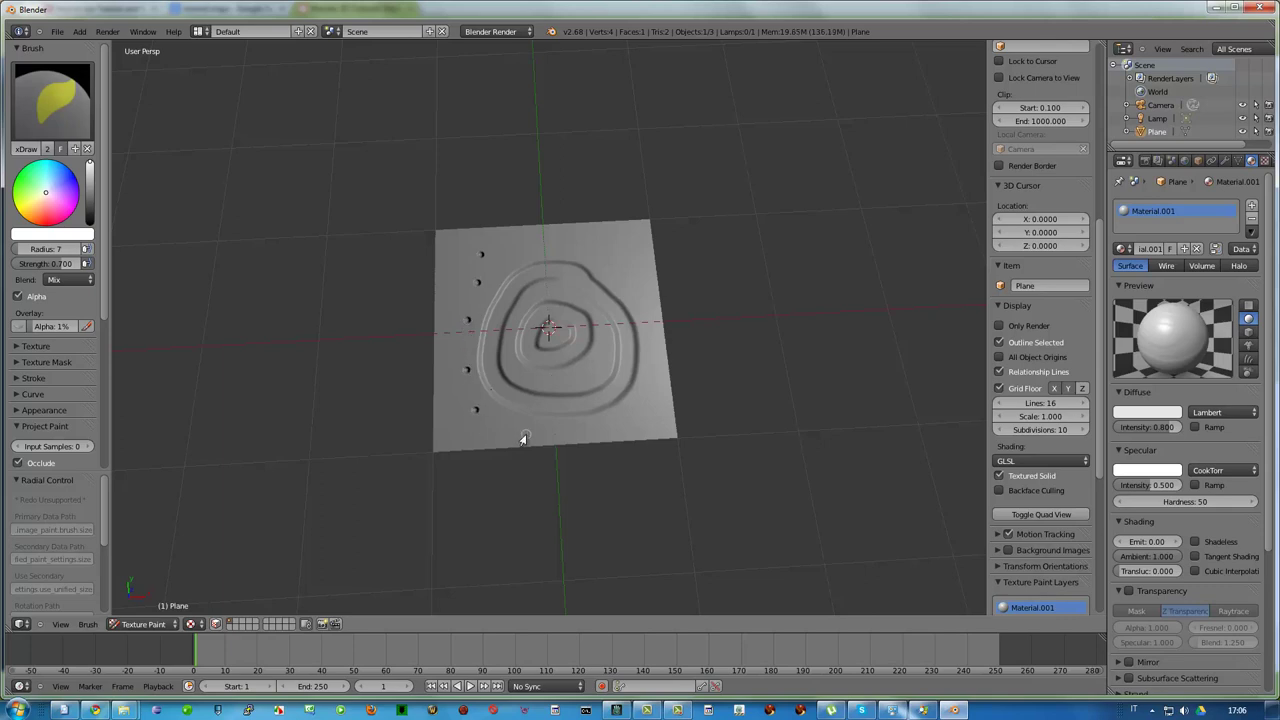
left_click(619, 419)
Paint dots along the right and upper edges, then zoom and orbit to inspect.
left_click(651, 376)
left_click(633, 291)
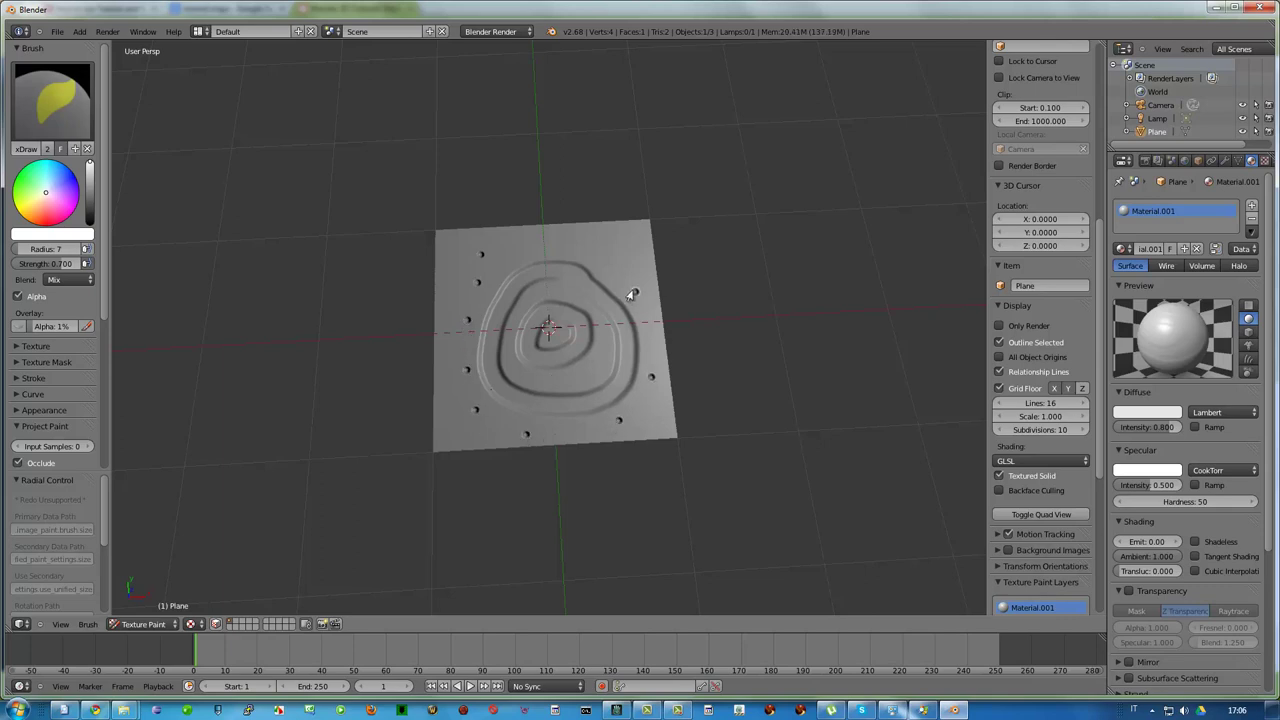
left_click(582, 250)
left_click(528, 245)
left_click(504, 248)
scroll(510, 396, "up", 3)
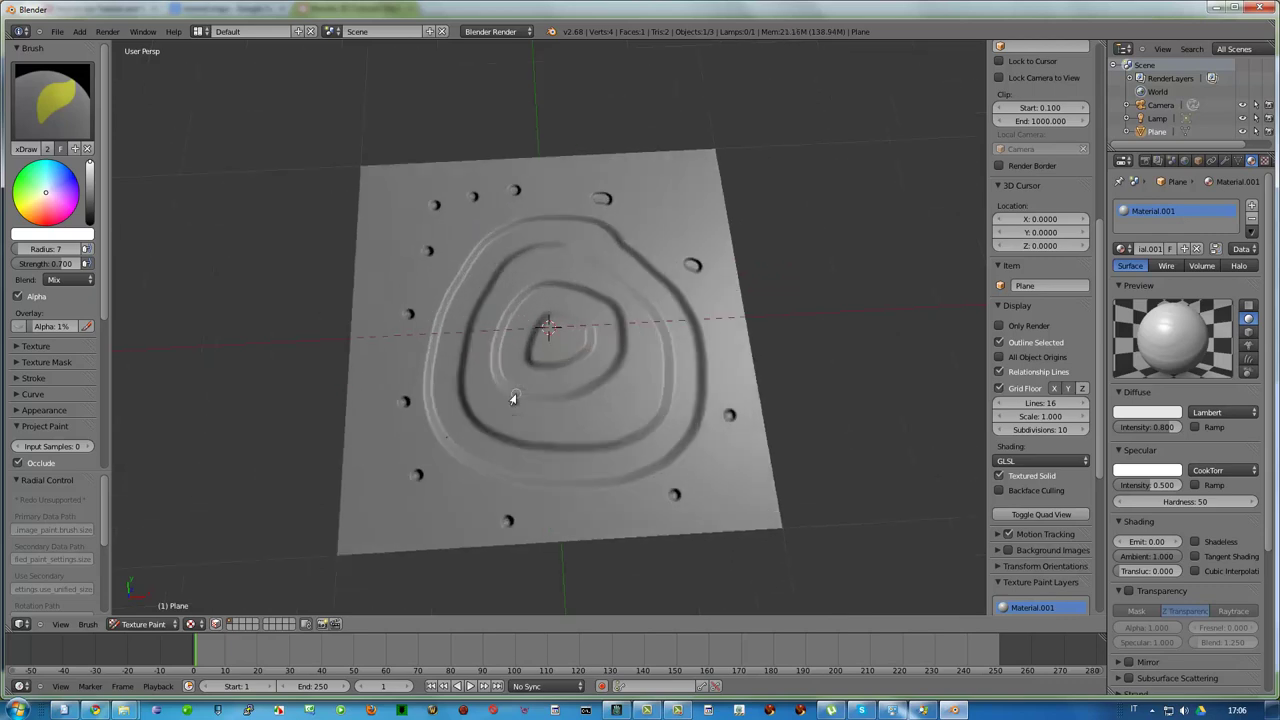
mouse_move(510, 396)
middle_mouse_down()
mouse_move(490, 302)
mouse_move(520, 329)
mouse_move(509, 366)
mouse_move(531, 371)
mouse_move(494, 397)
mouse_move(506, 414)
middle_mouse_up()
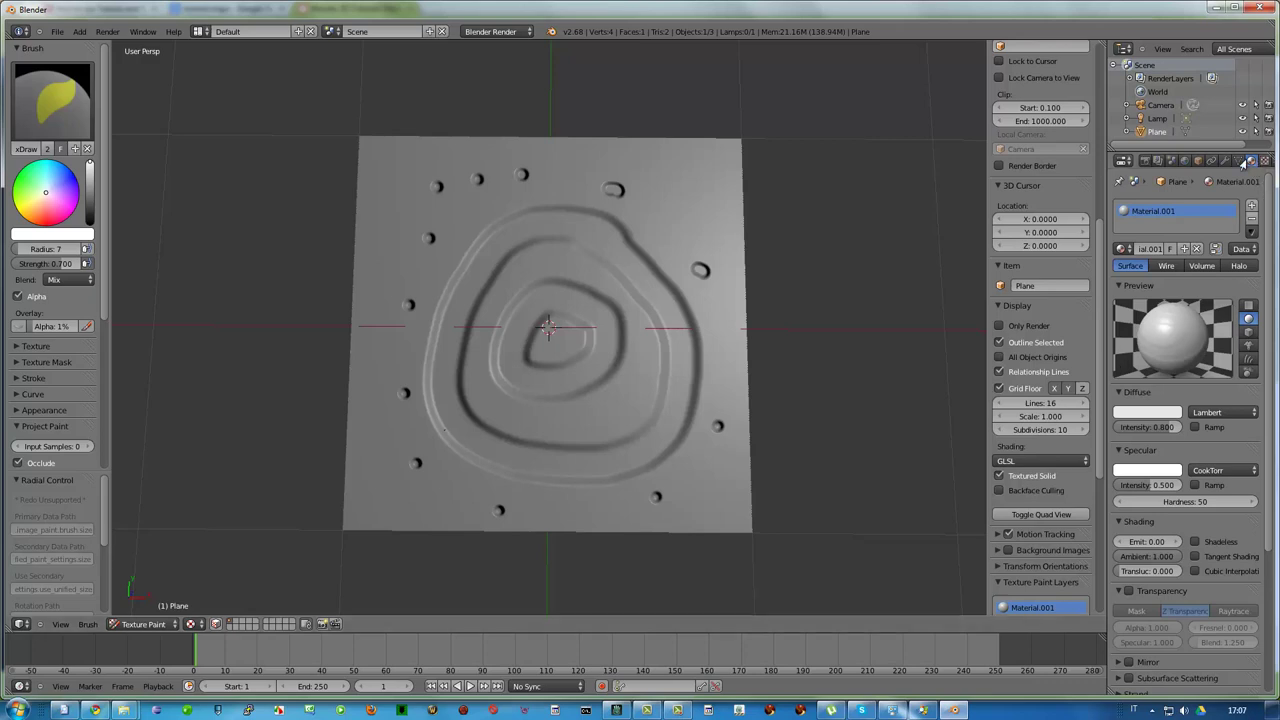
Open the Texture tab to display the Plane_Bump texture settings and preview.
left_click(1265, 161)
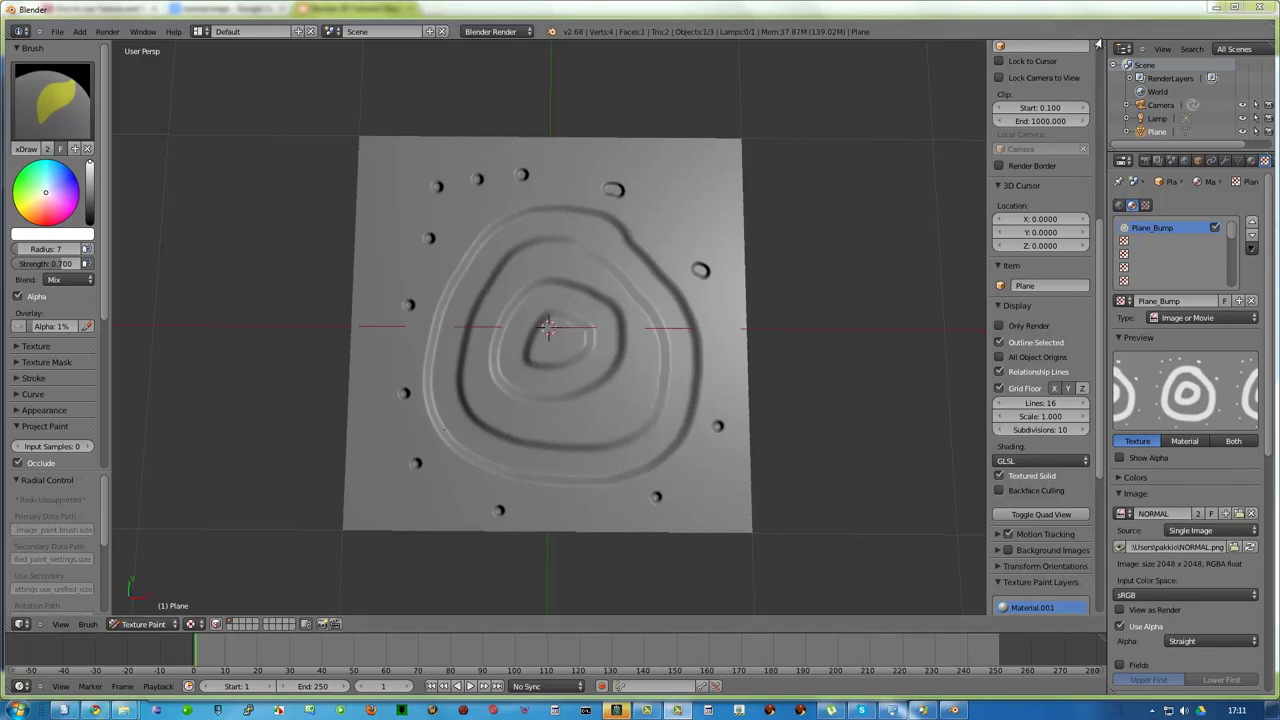
Split the 3D view and turn the new area into a UV/Image Editor.
left_click_drag(1104, 44, 790, 440)
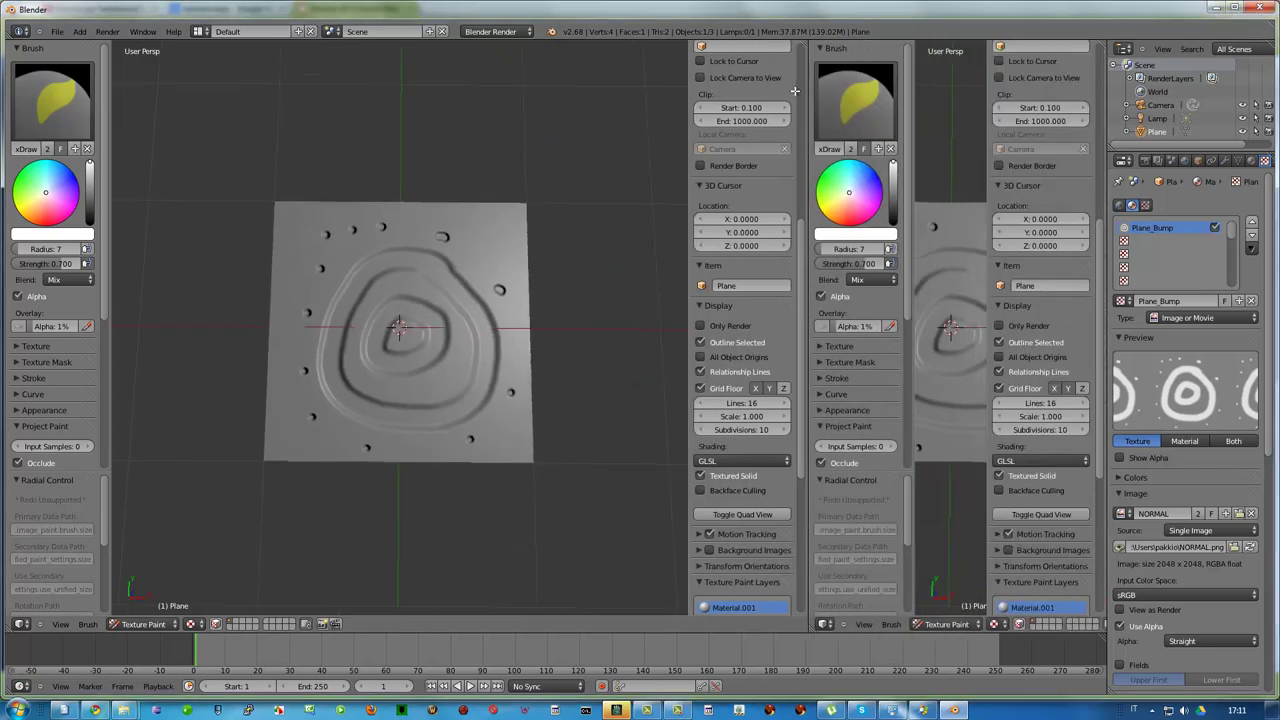
left_click(806, 624)
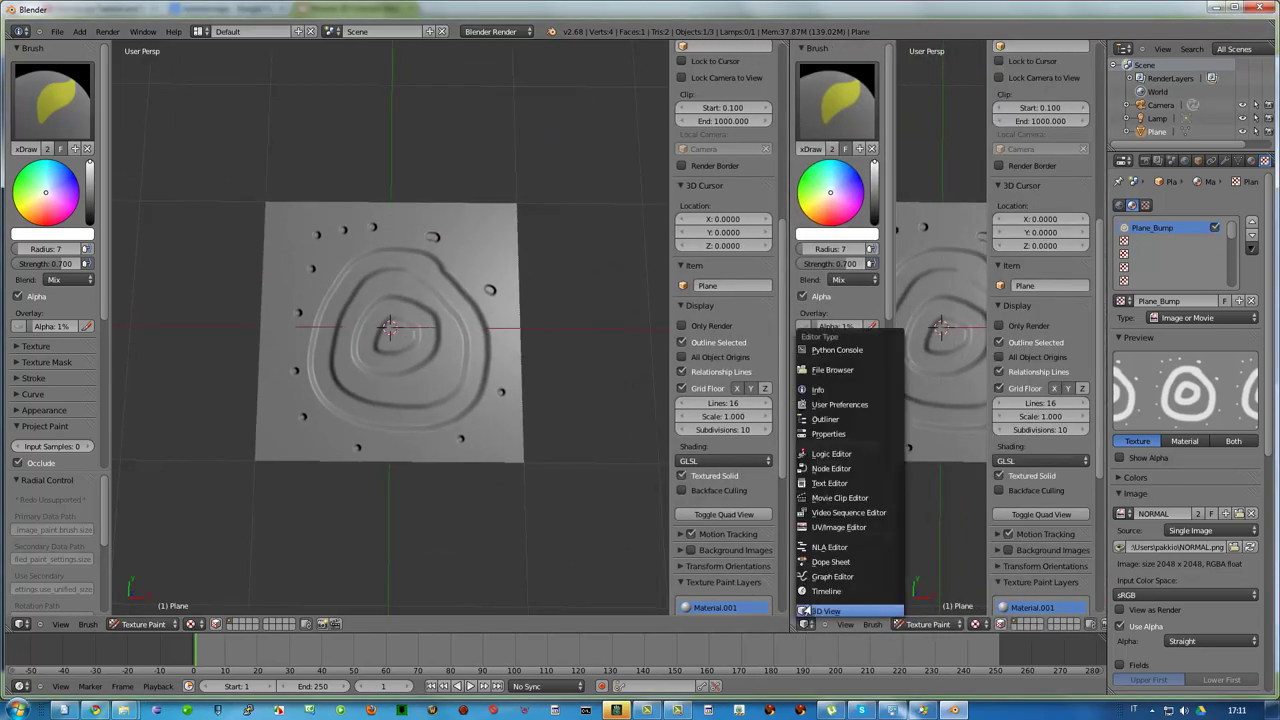
left_click(812, 527)
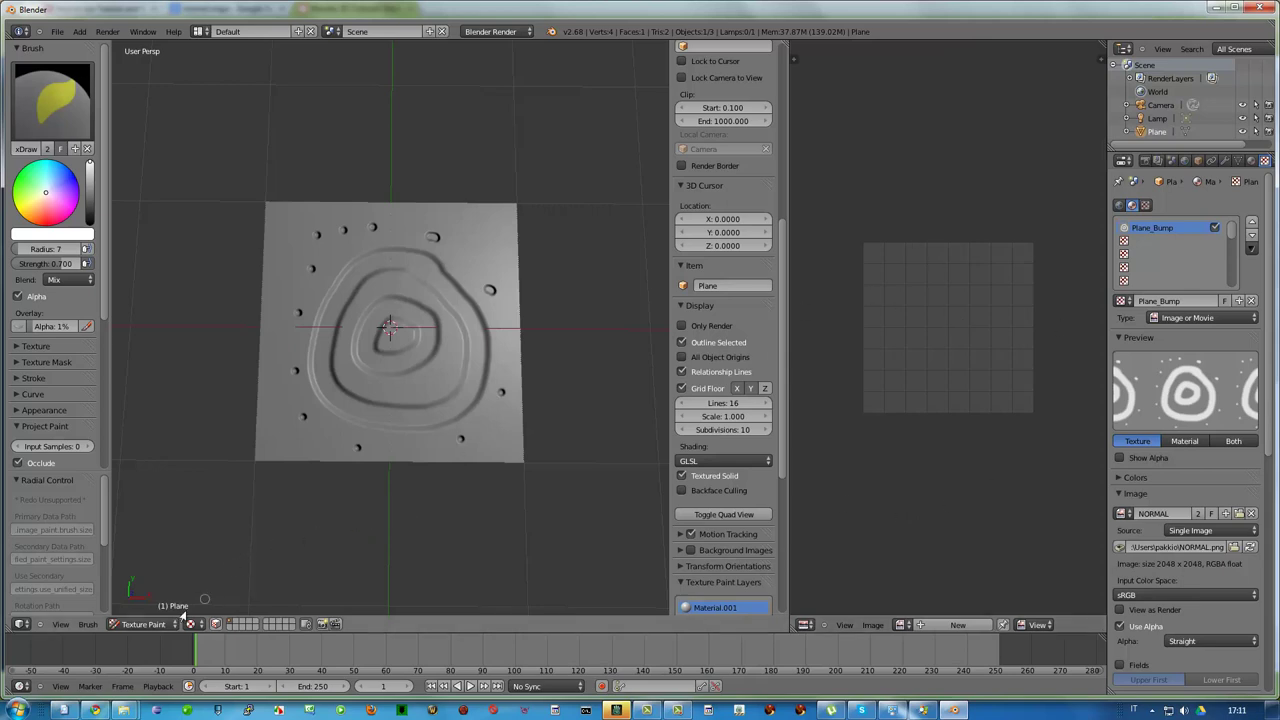
Put the plane into Edit Mode and show its Object Data UV maps.
left_click(170, 625)
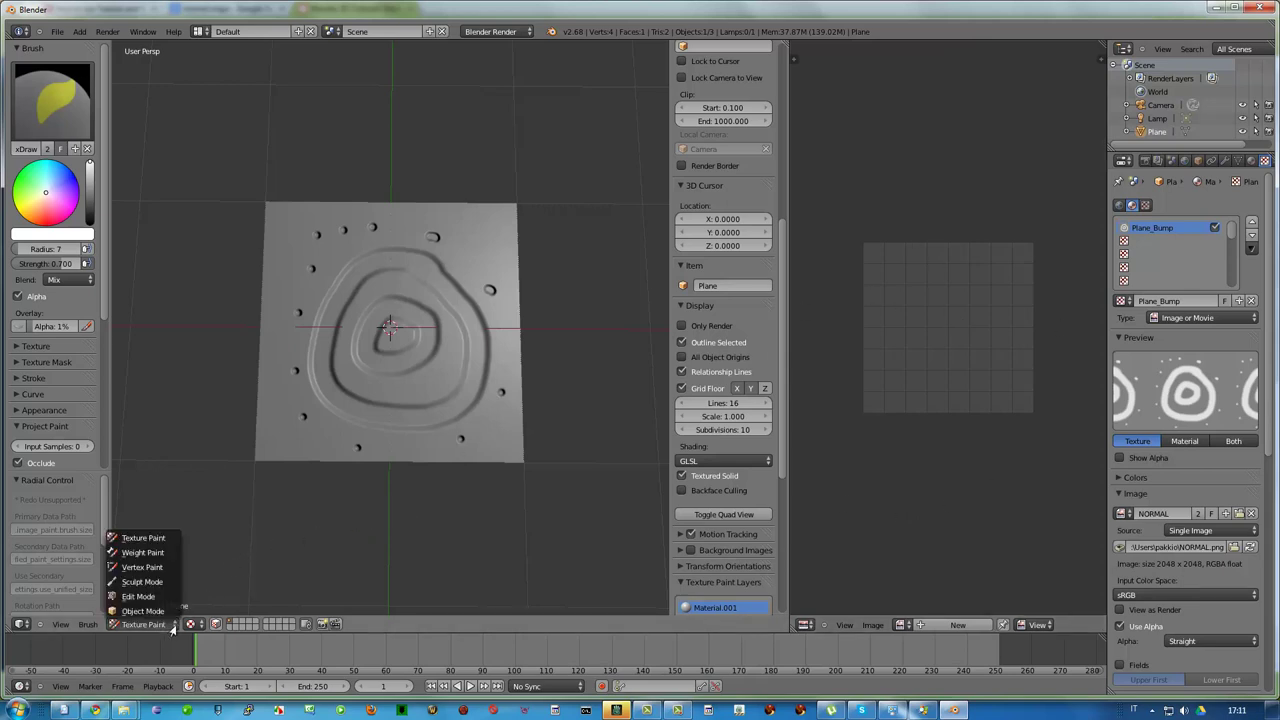
left_click(140, 597)
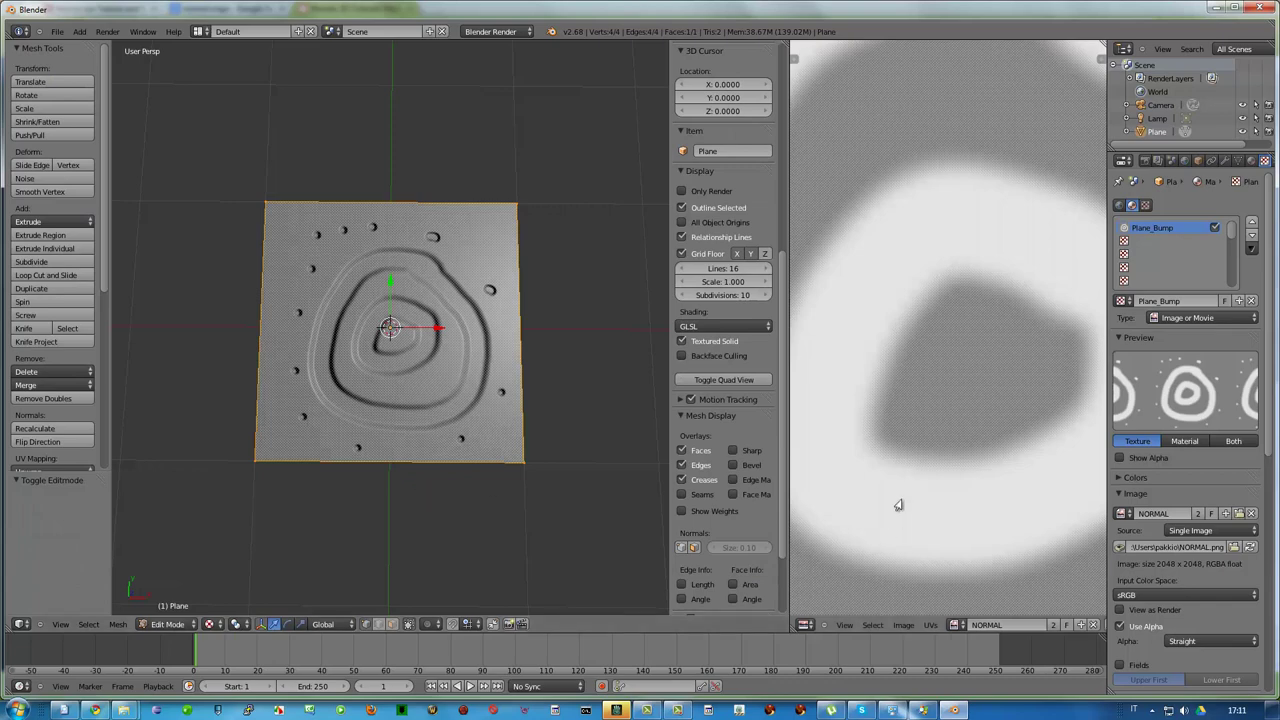
scroll(897, 503, "down", 1)
scroll(891, 508, "down", 2)
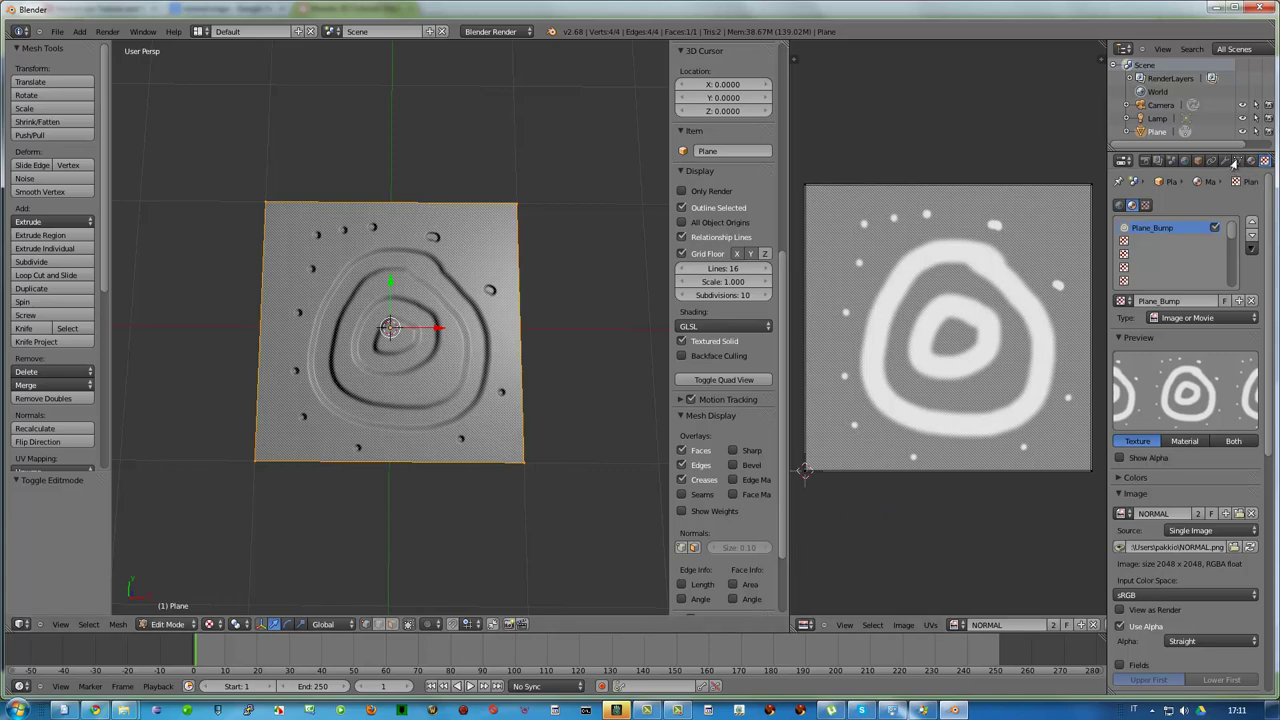
left_click(1238, 161)
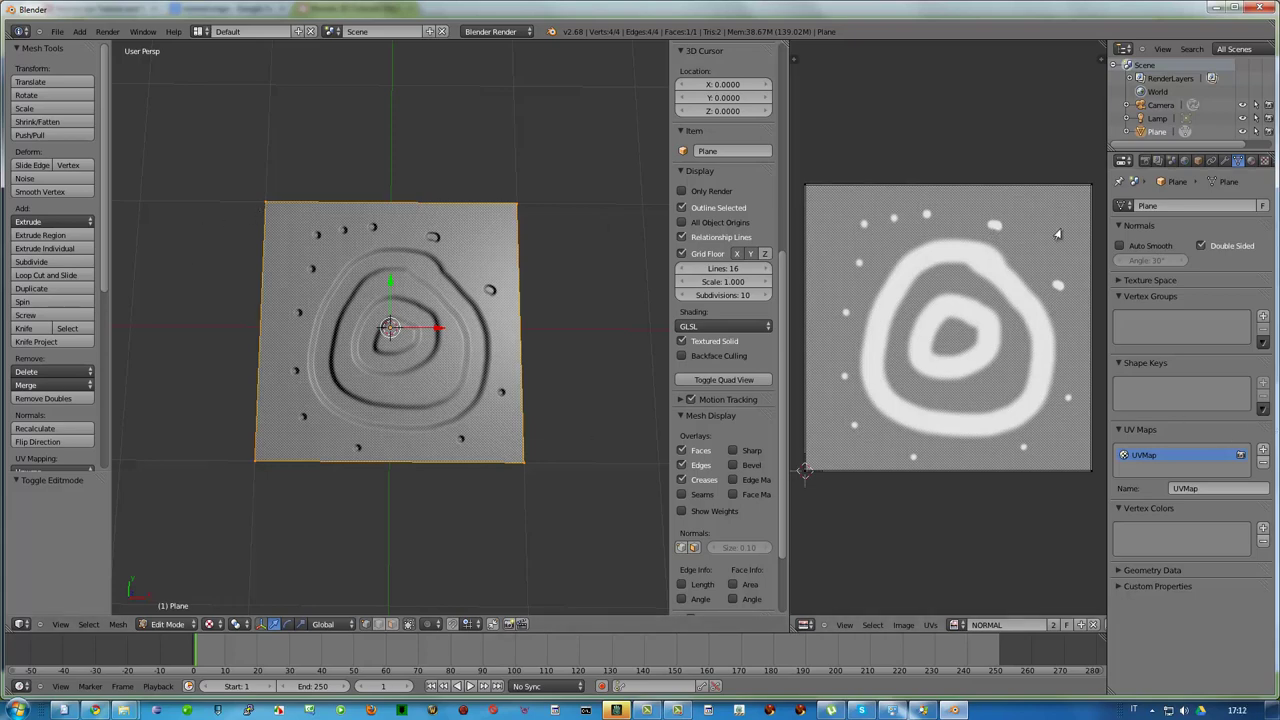
Make a new black image named CERCHI NORMAL via Image > New Image.
left_click(903, 625)
left_click(918, 612)
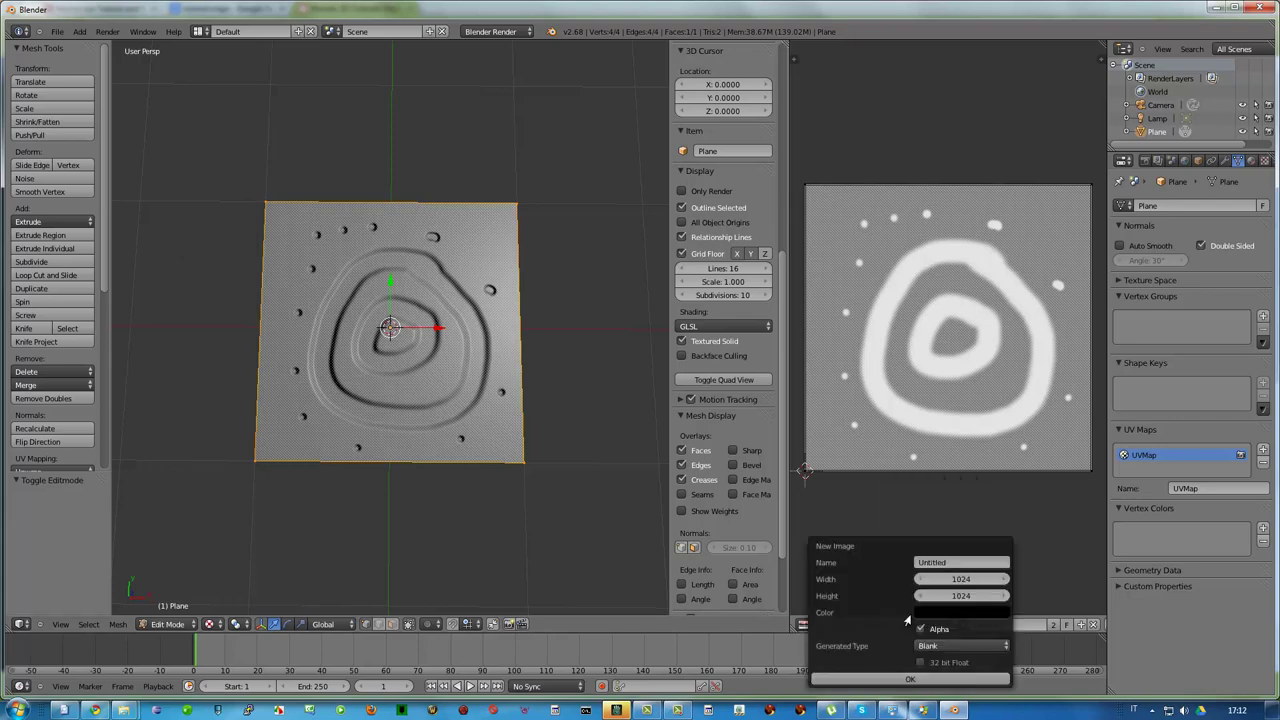
left_click(922, 564)
key("BackSpace")
type("CERCHI NORMAL")
key("Return")
left_click(909, 680)
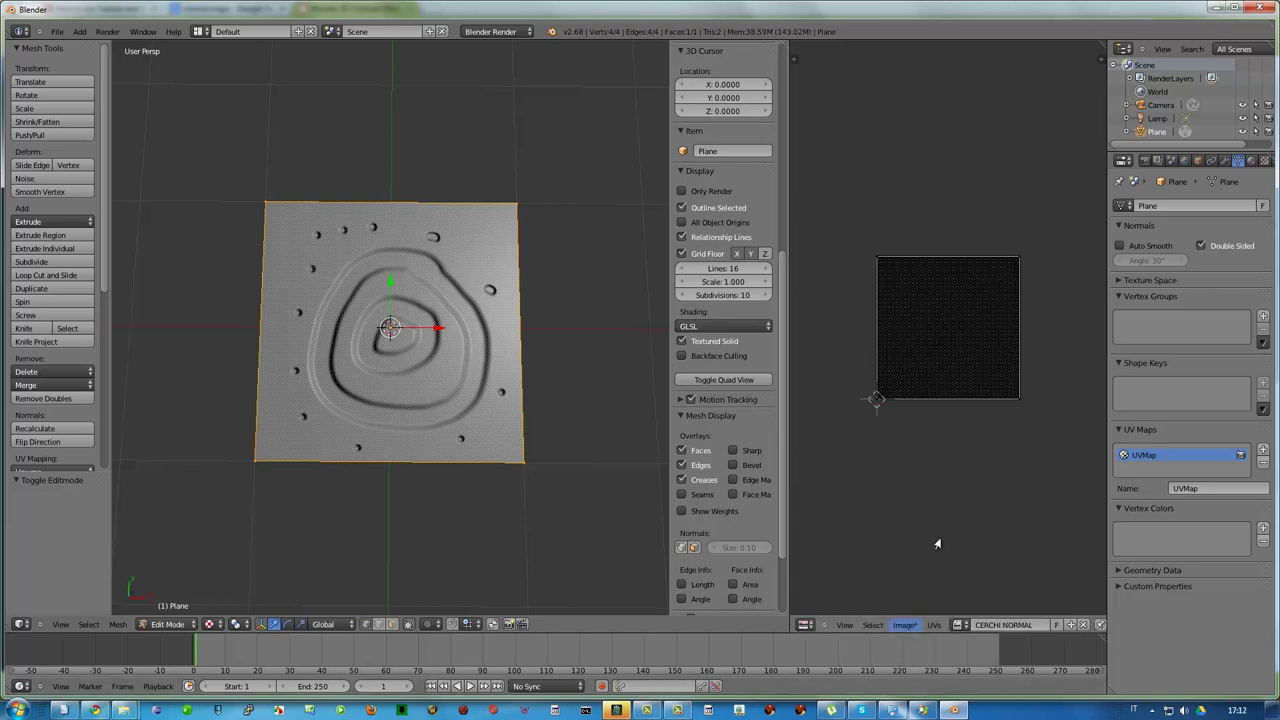
scroll(948, 514, "up", 2)
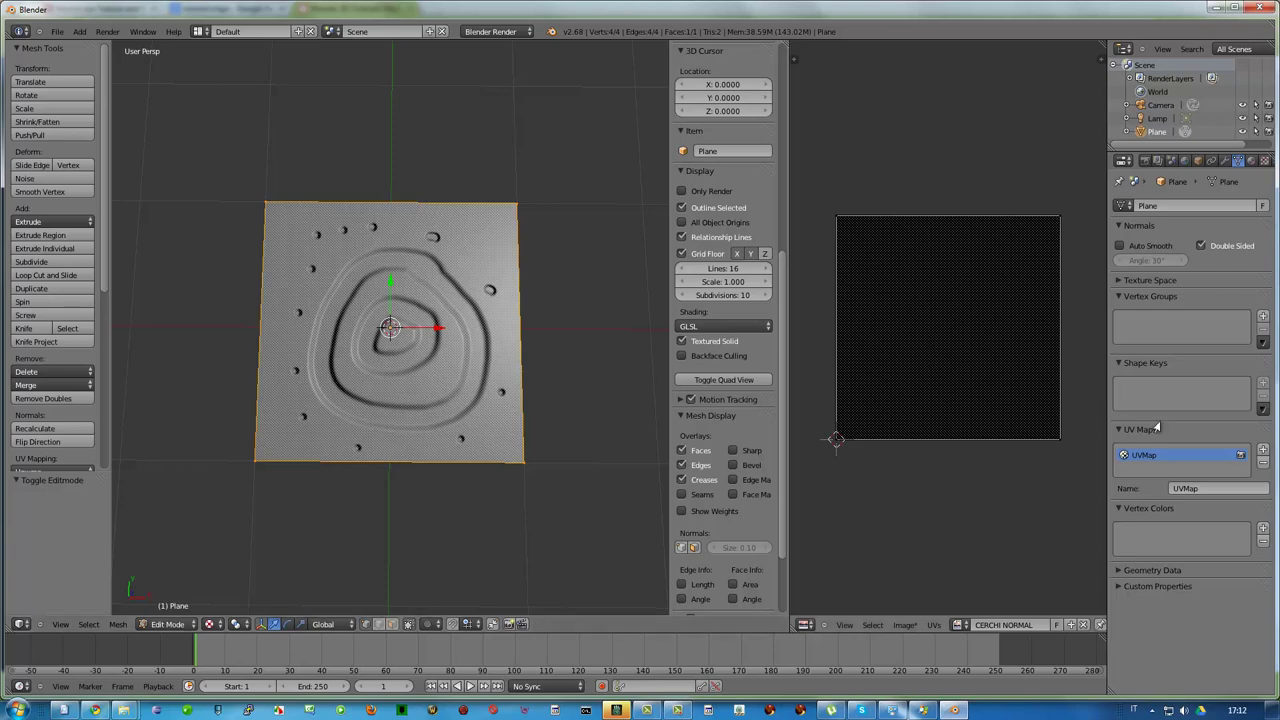
In the Render tab's Bake panel, choose Normals in Tangent space and bake into CERCHI NORMAL.
left_click(1145, 162)
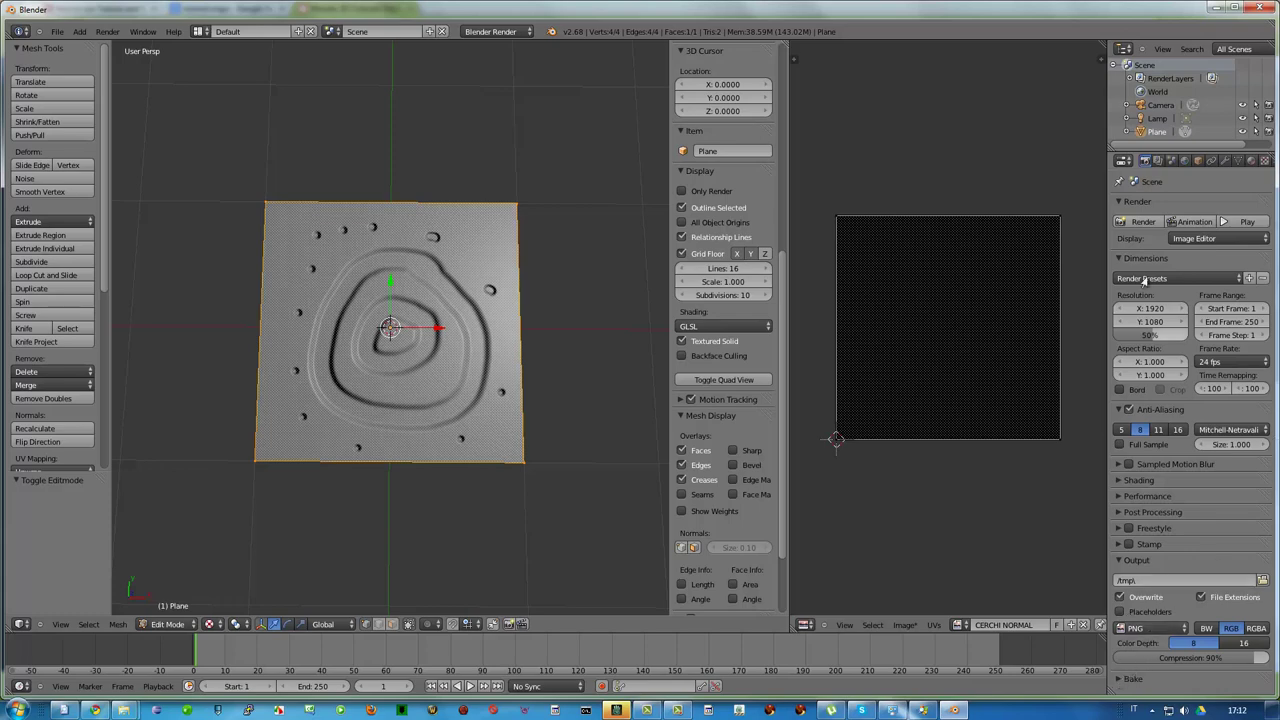
left_click(1120, 680)
scroll(1120, 675, "down", 2)
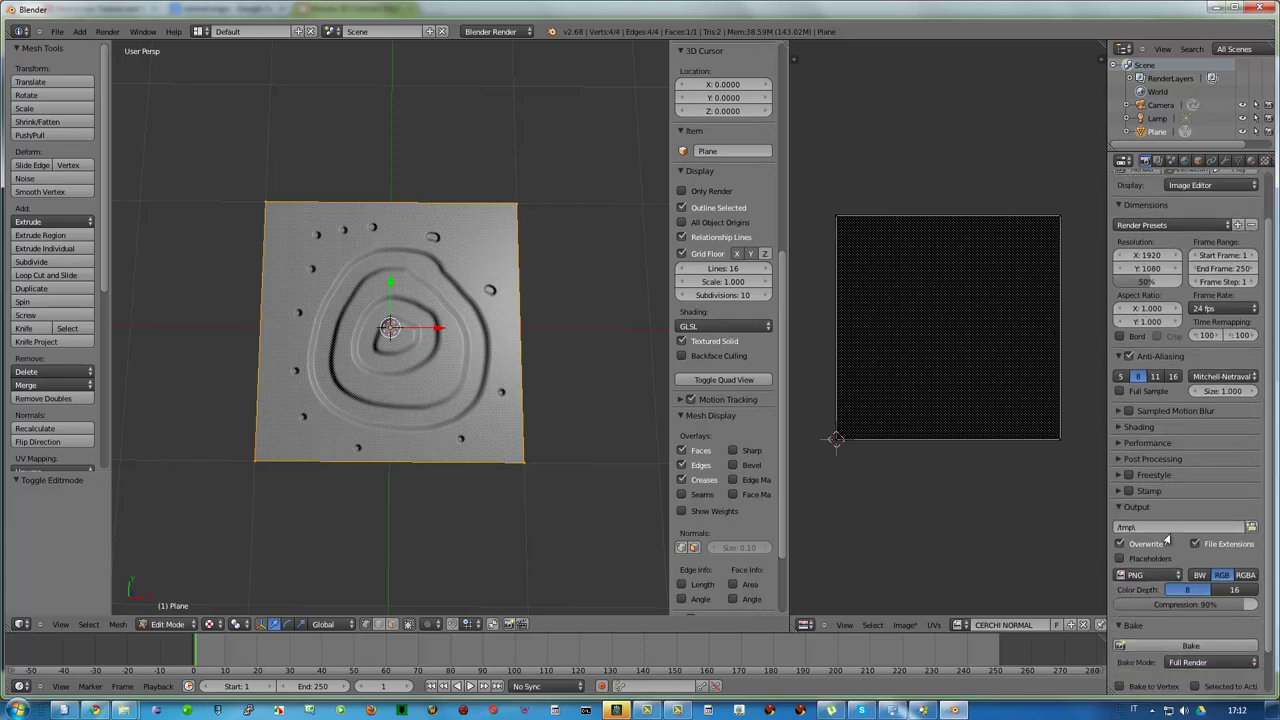
scroll(1140, 660, "down", 2)
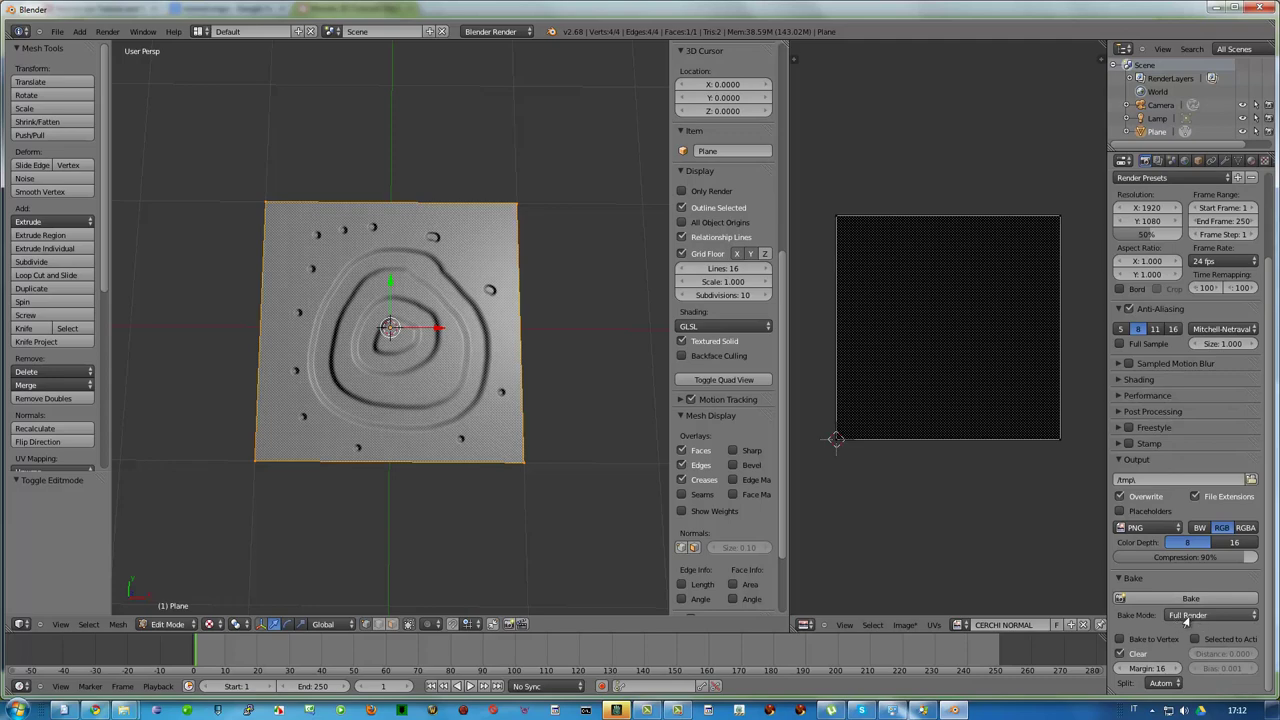
left_click(1187, 617)
left_click(1190, 566)
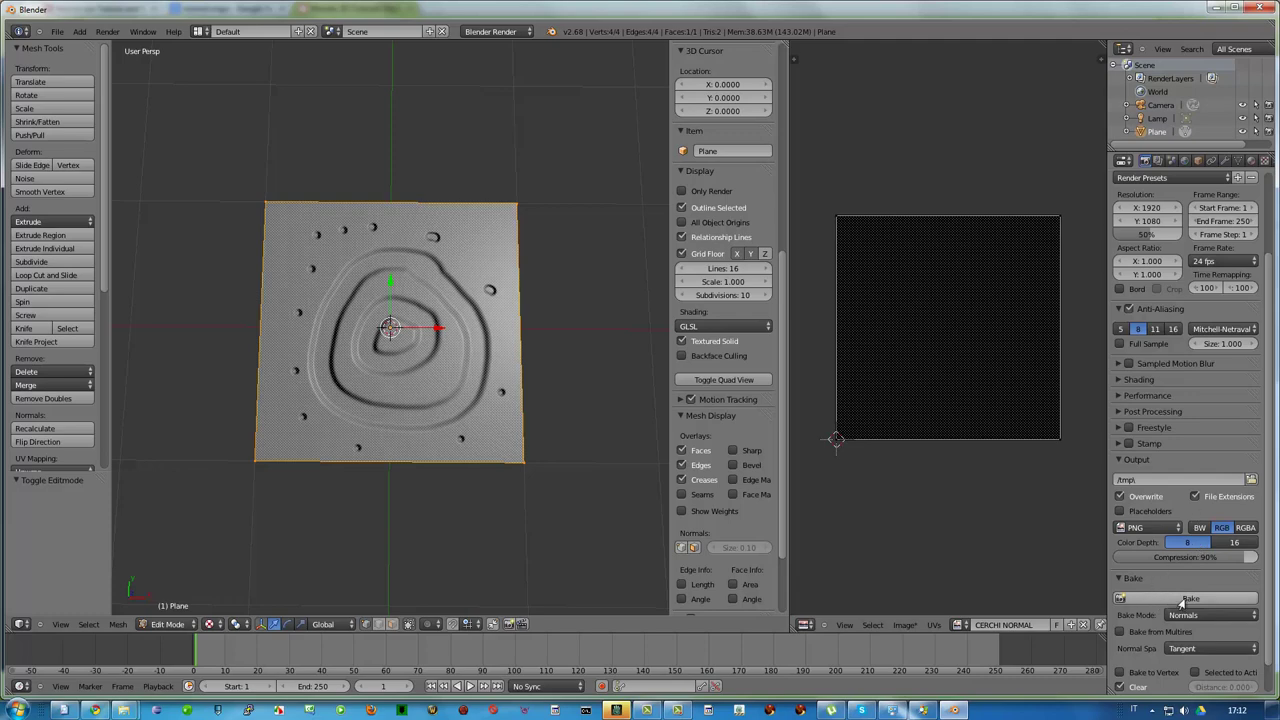
left_click(1187, 598)
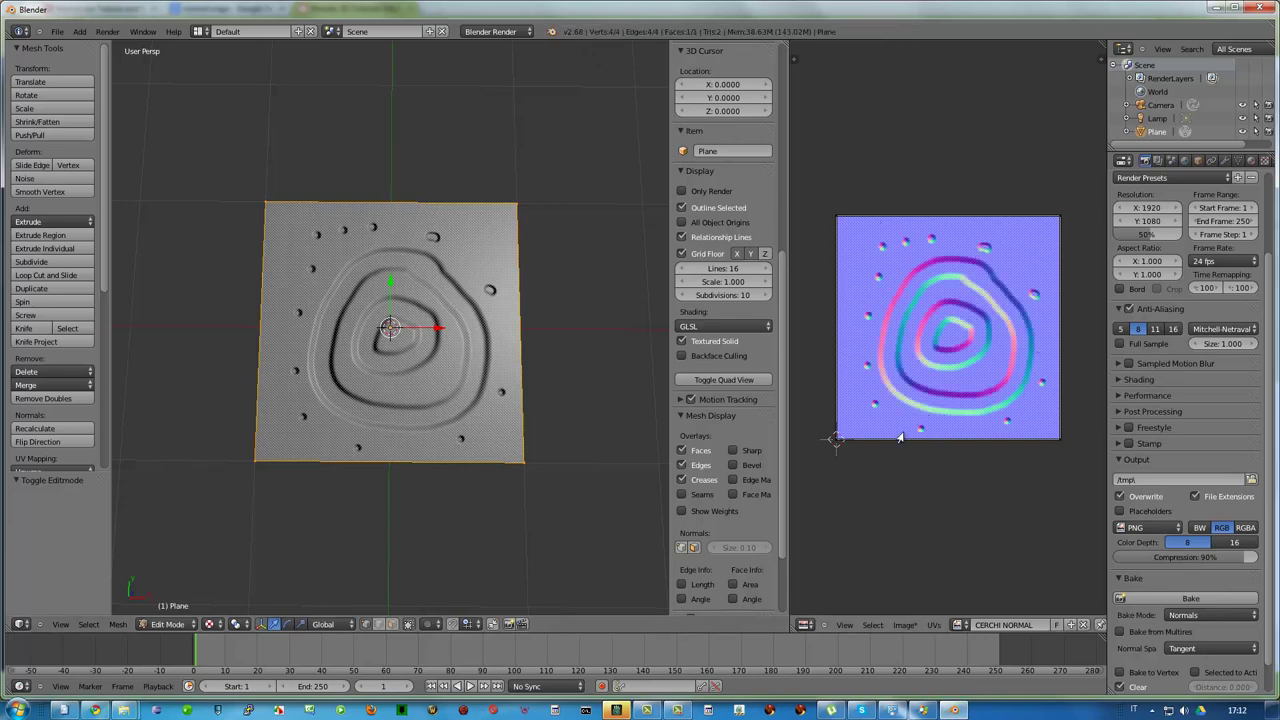
Save the baked normal map from Blender as the PNG image CERCHI NORMAL.png.
left_click(903, 625)
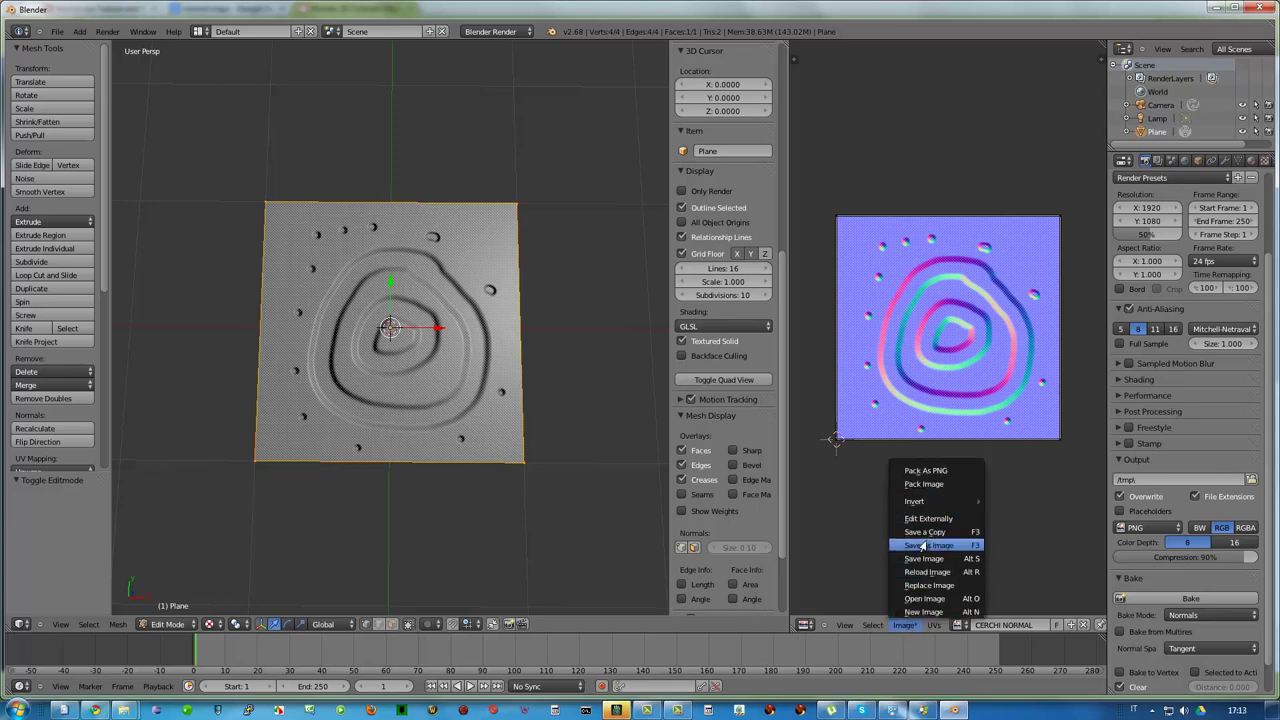
left_click(922, 546)
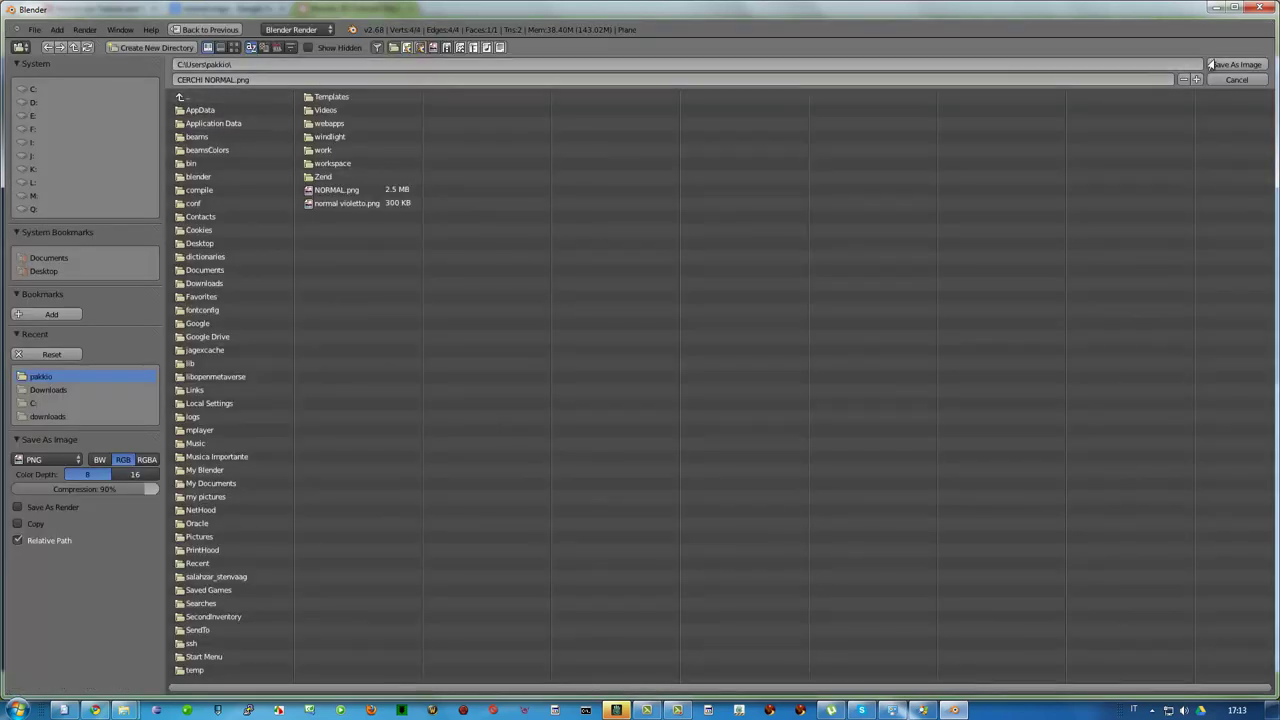
left_click(1211, 64)
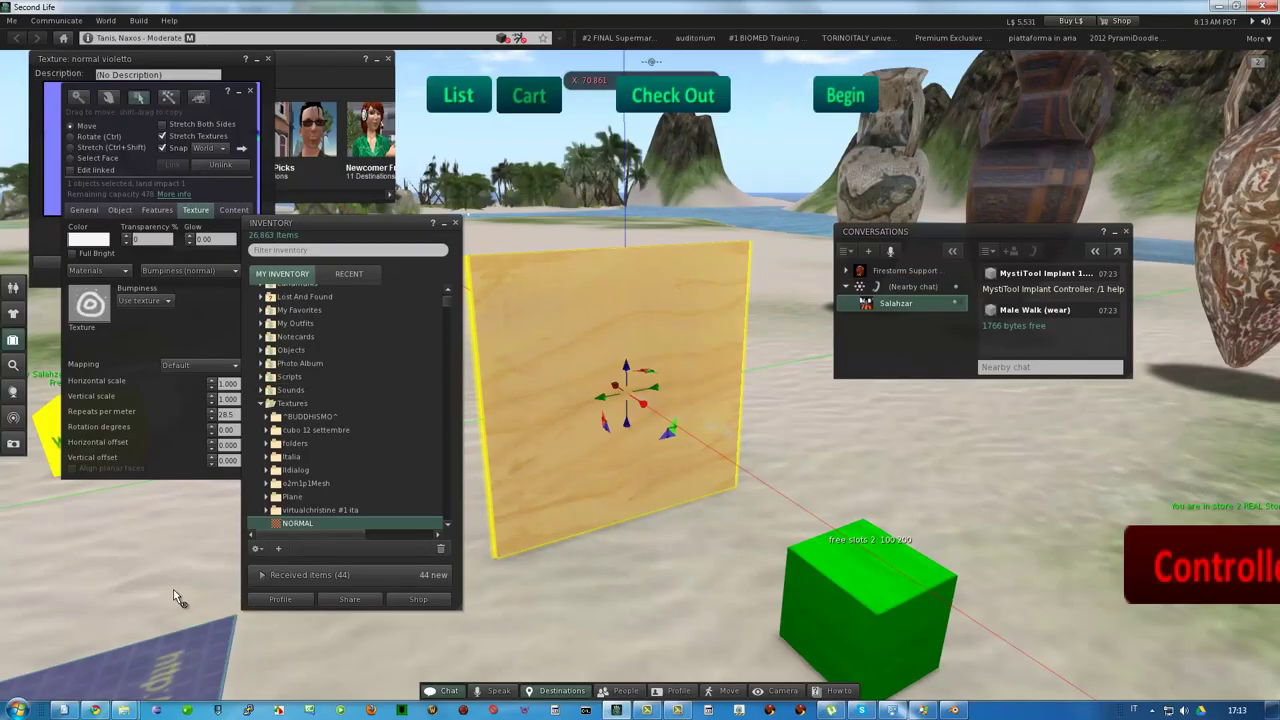
Upload CERCHI NORMAL.png as a Second Life texture for L$10 and acknowledge the payment notice.
key("ctrl+u")
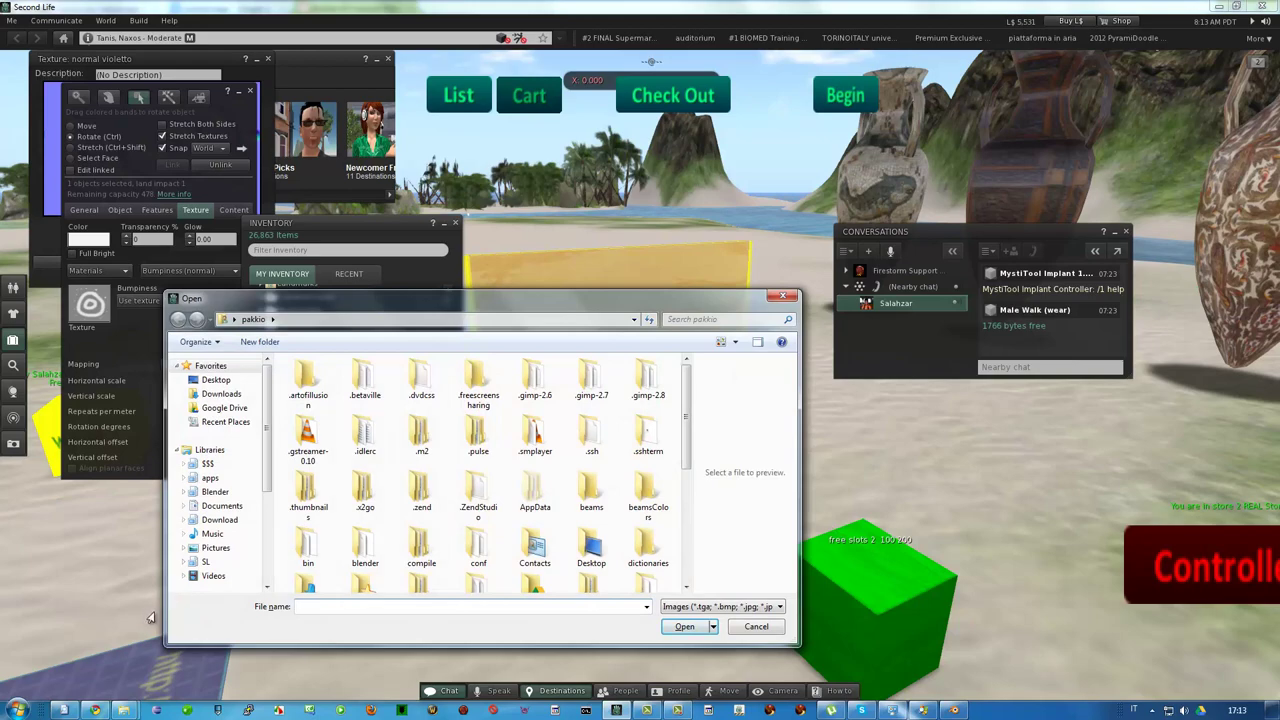
type("cer")
key("Down")
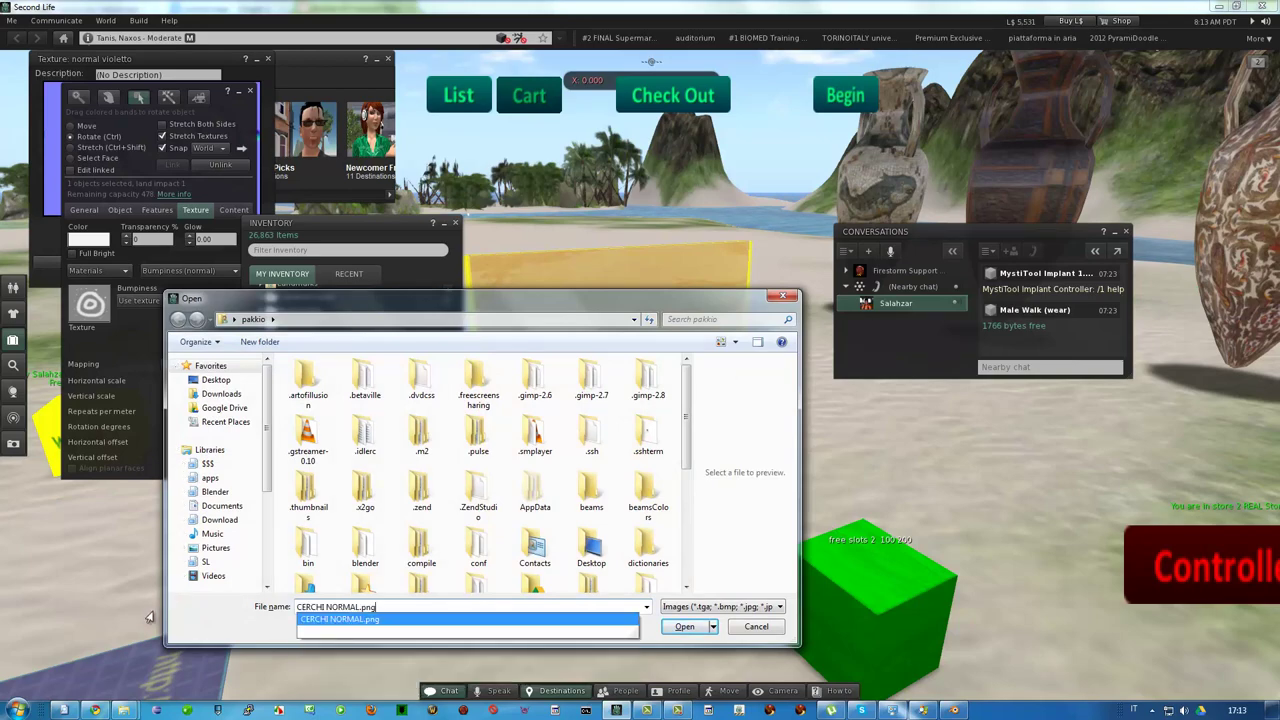
key("Return")
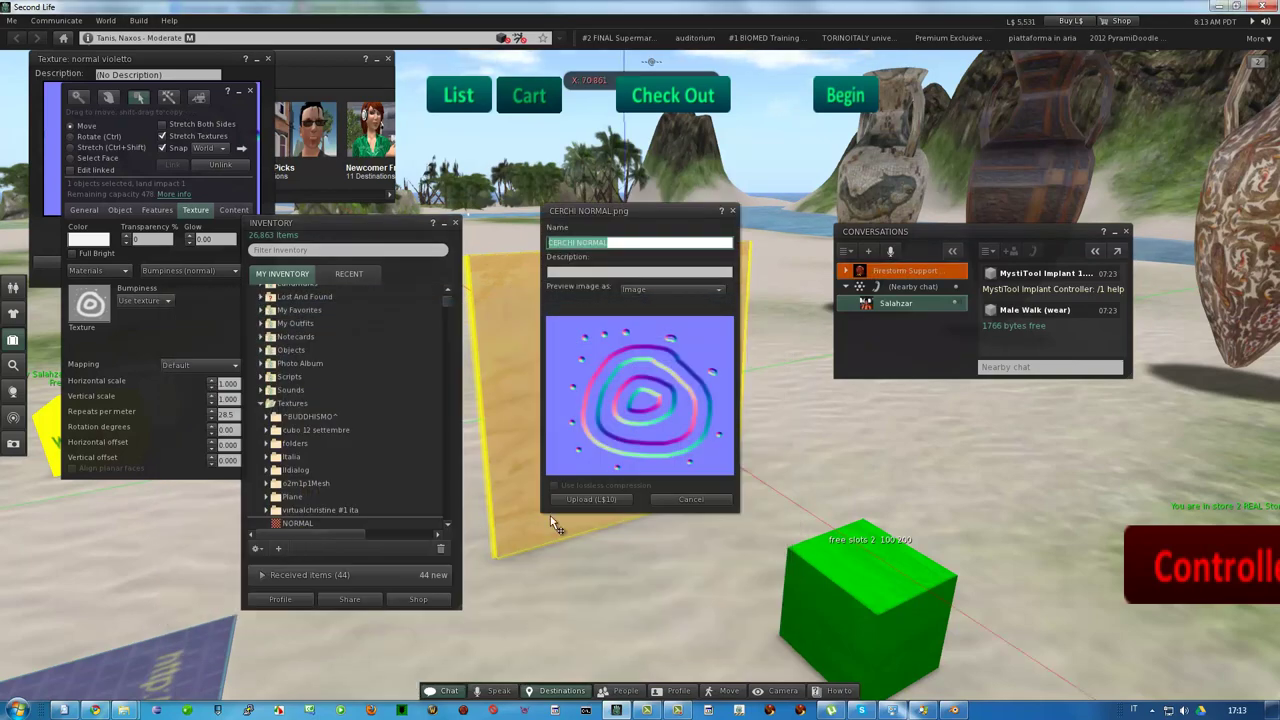
left_click(574, 498)
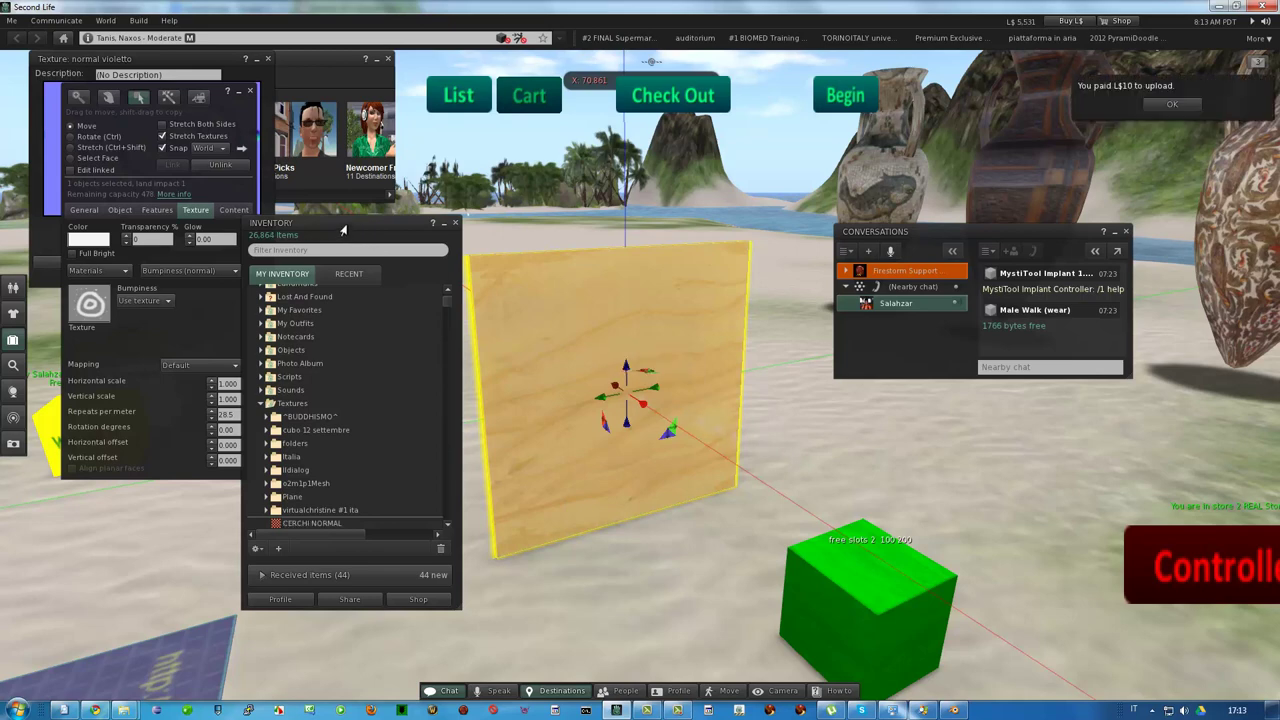
left_click(1165, 108)
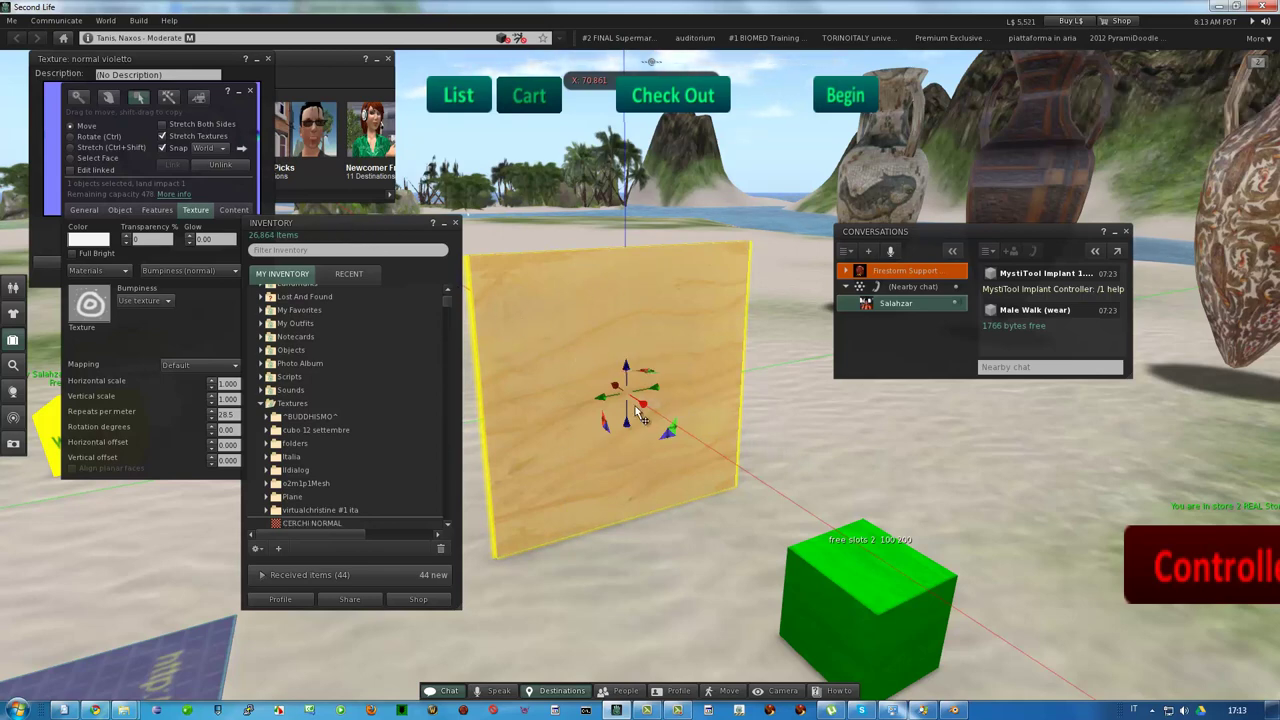
left_click_drag(355, 232, 375, 253)
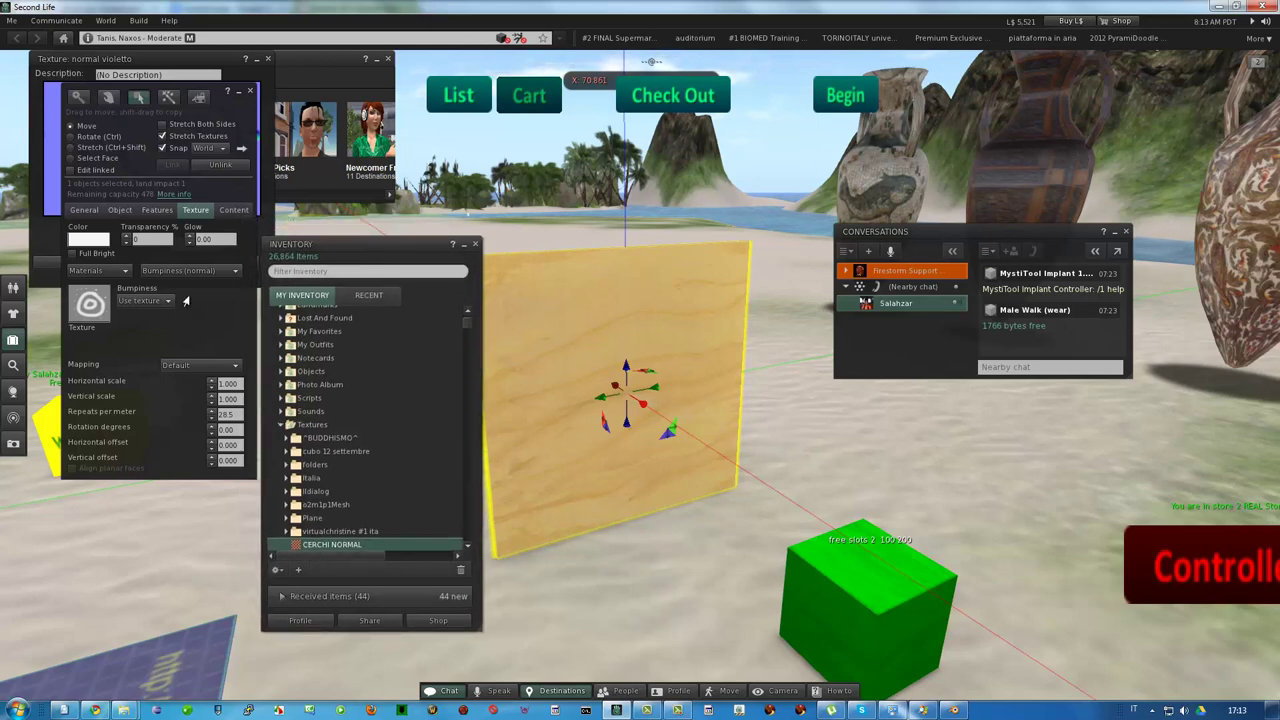
Close the editing panel and texture preview, then start editing the wooden panel.
left_click(247, 92)
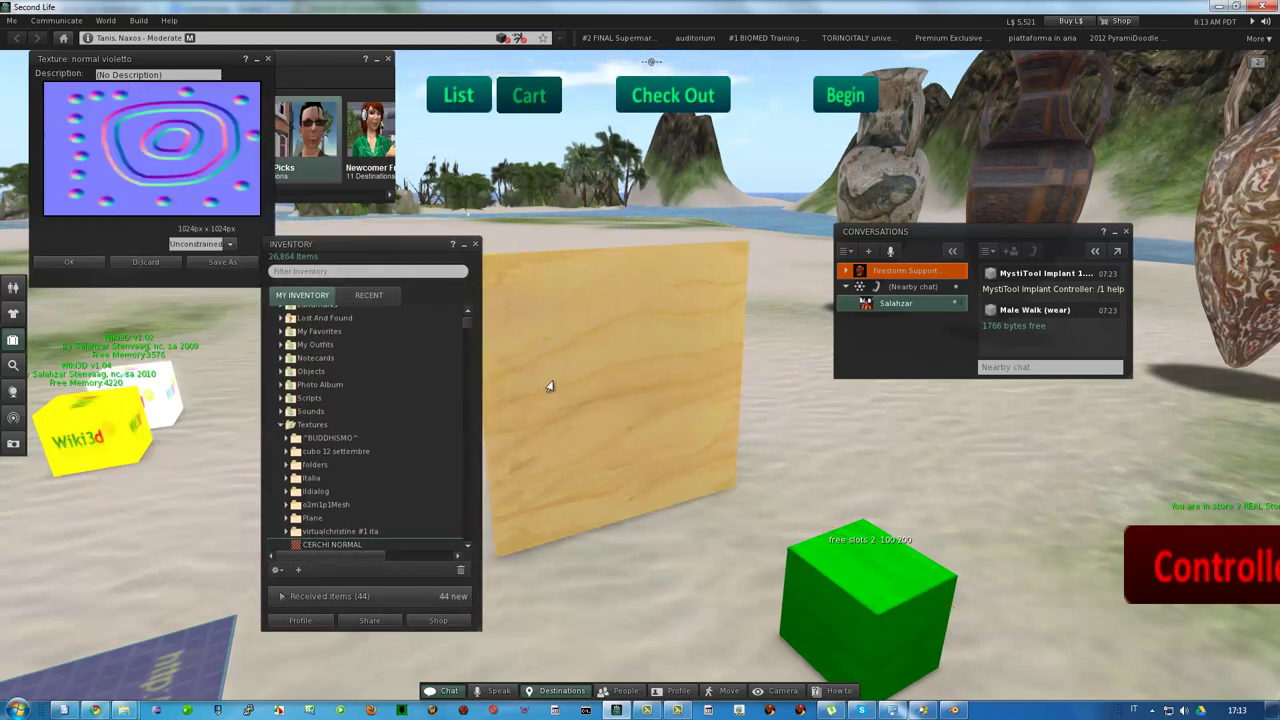
left_click(265, 60)
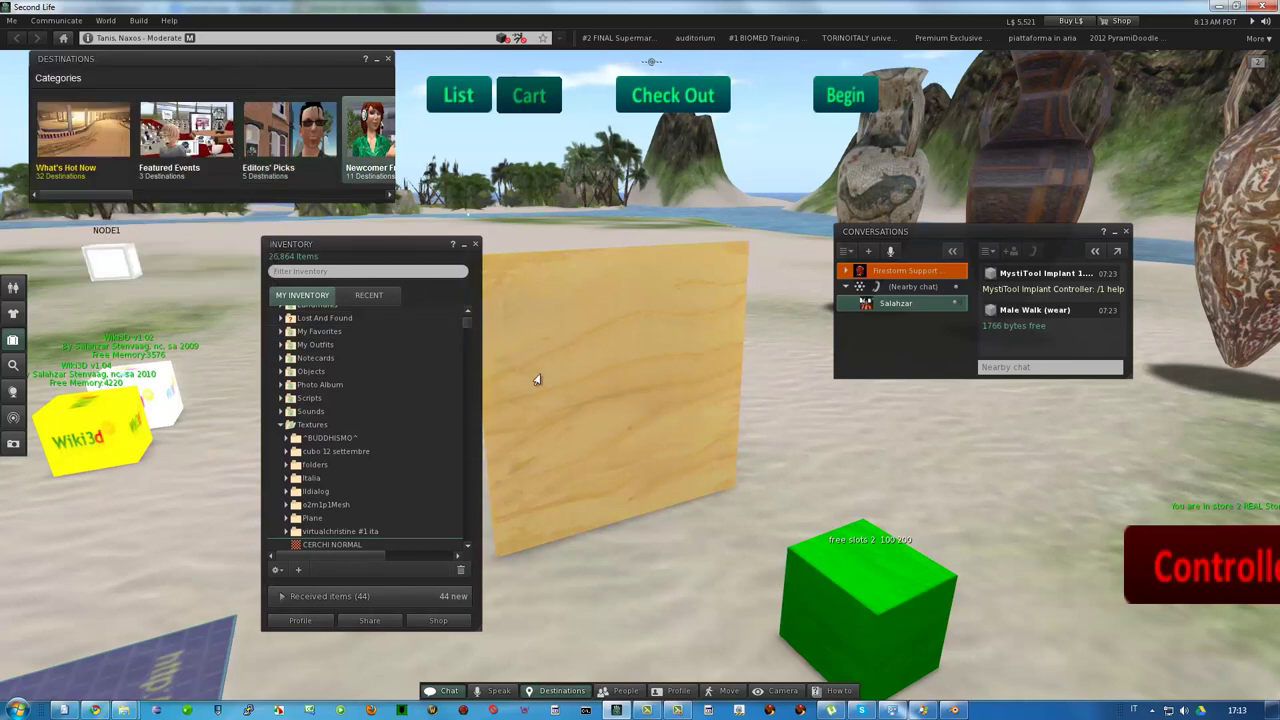
right_click(564, 391)
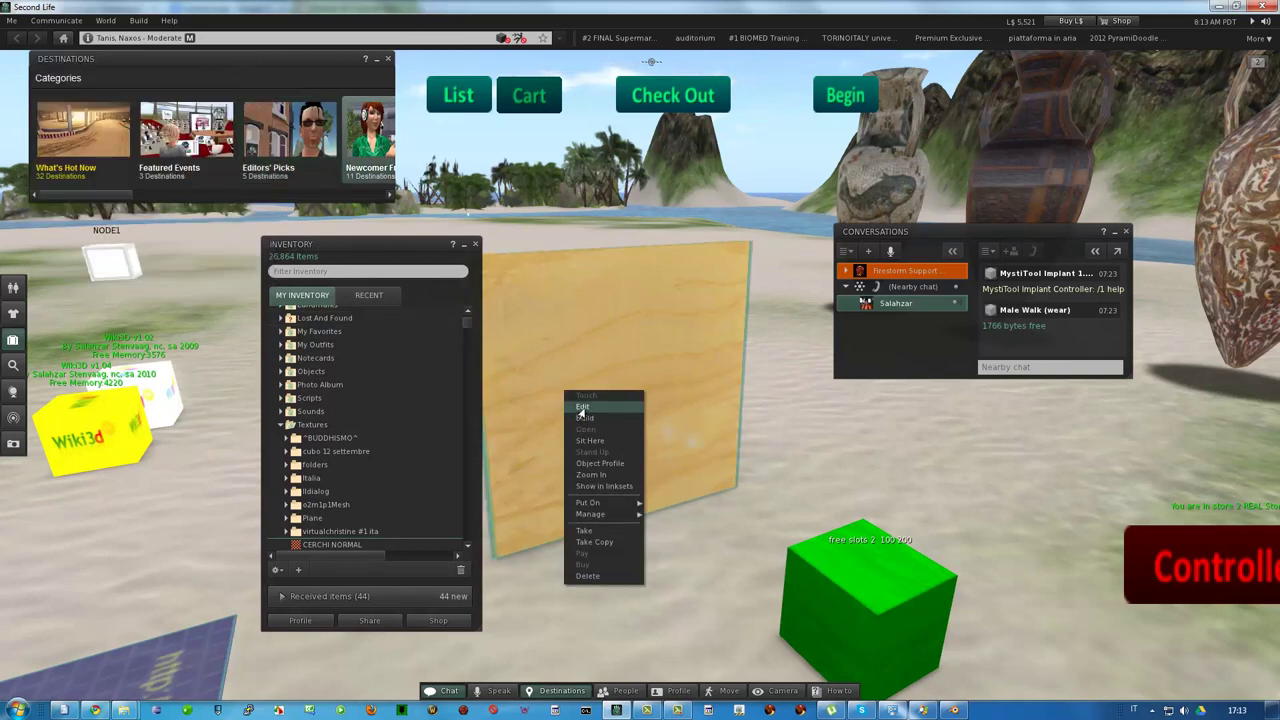
left_click(584, 416)
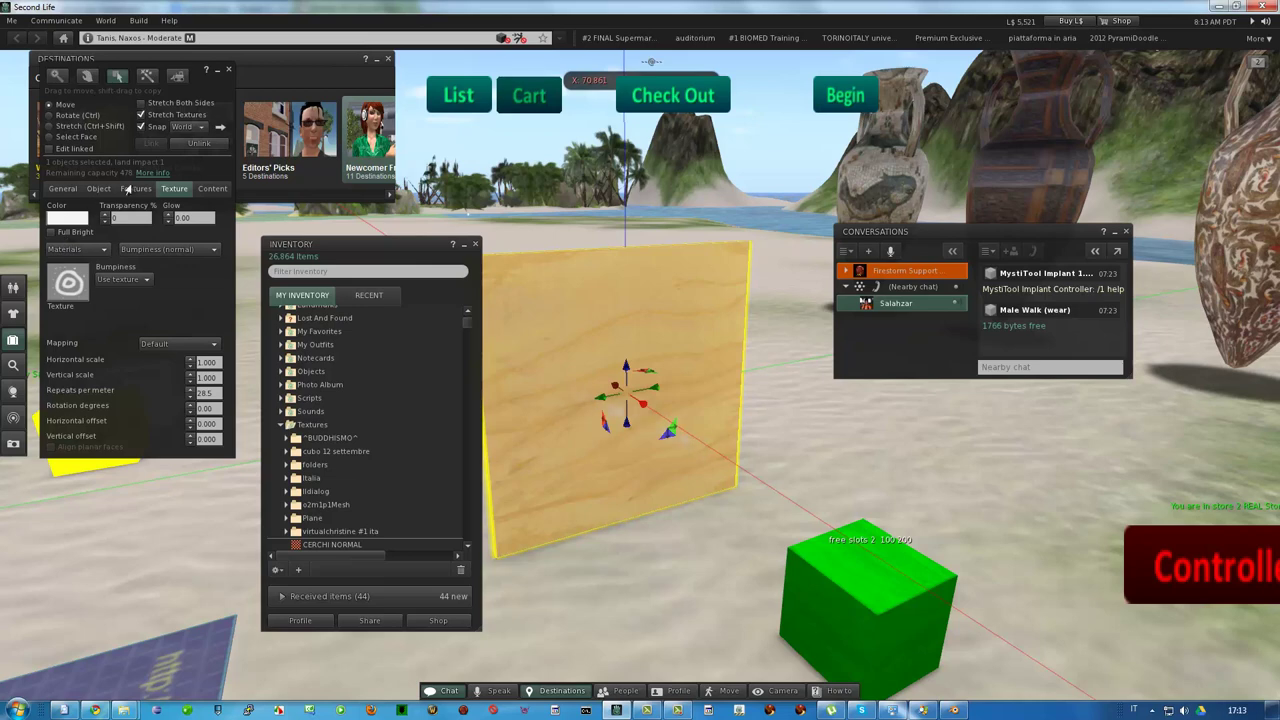
Switch Materials to Bumpiness (normal) and apply CERCHI NORMAL as the panel's normal map.
left_click(134, 189)
left_click(172, 189)
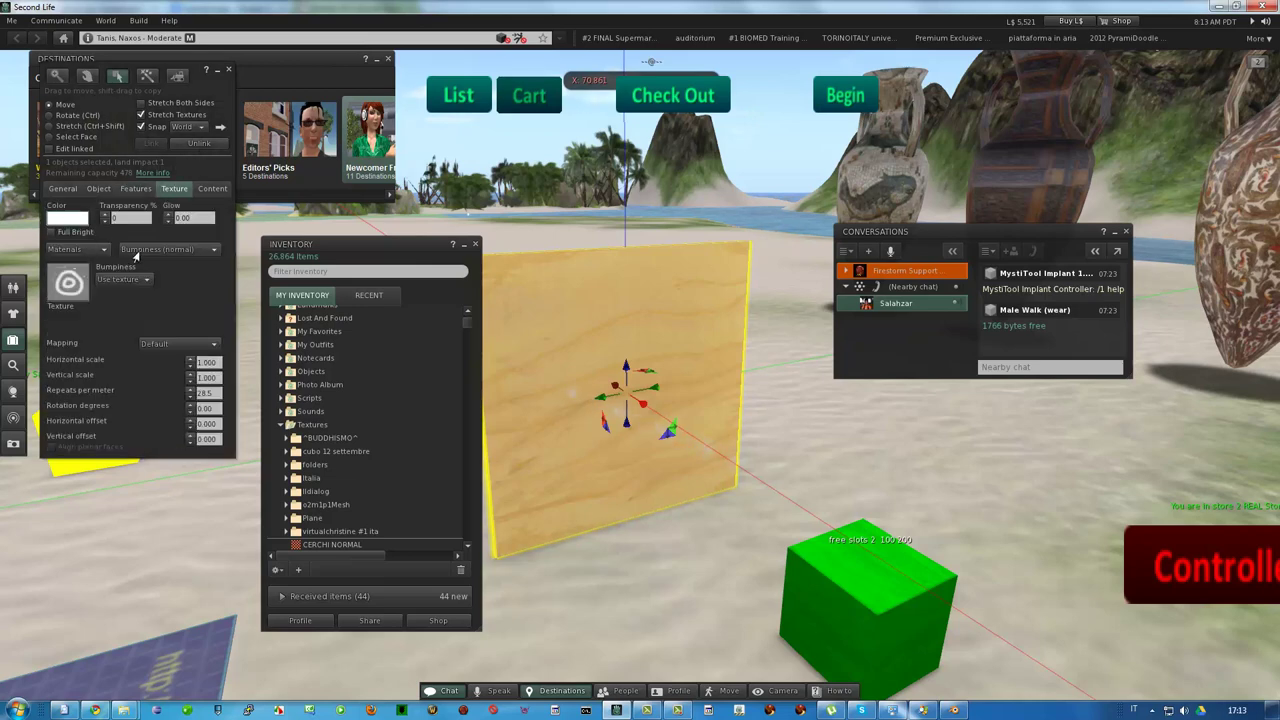
left_click(137, 250)
left_click(142, 253)
left_click(142, 252)
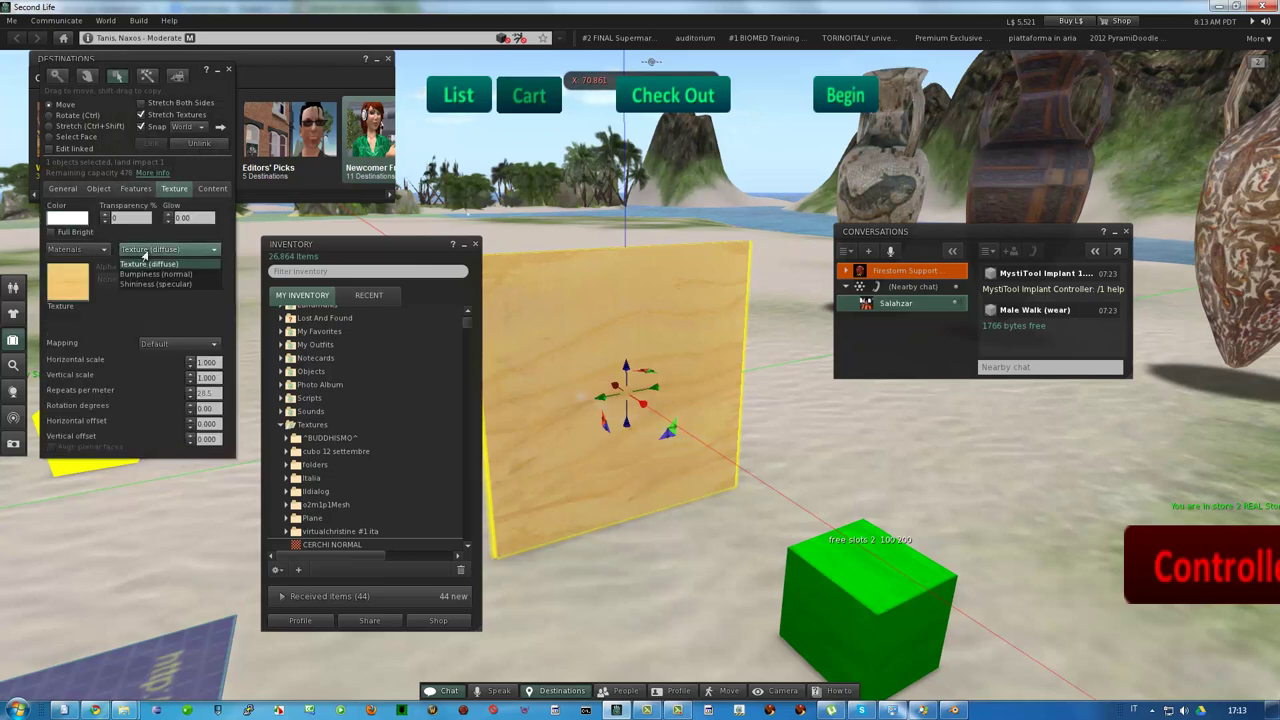
left_click(150, 266)
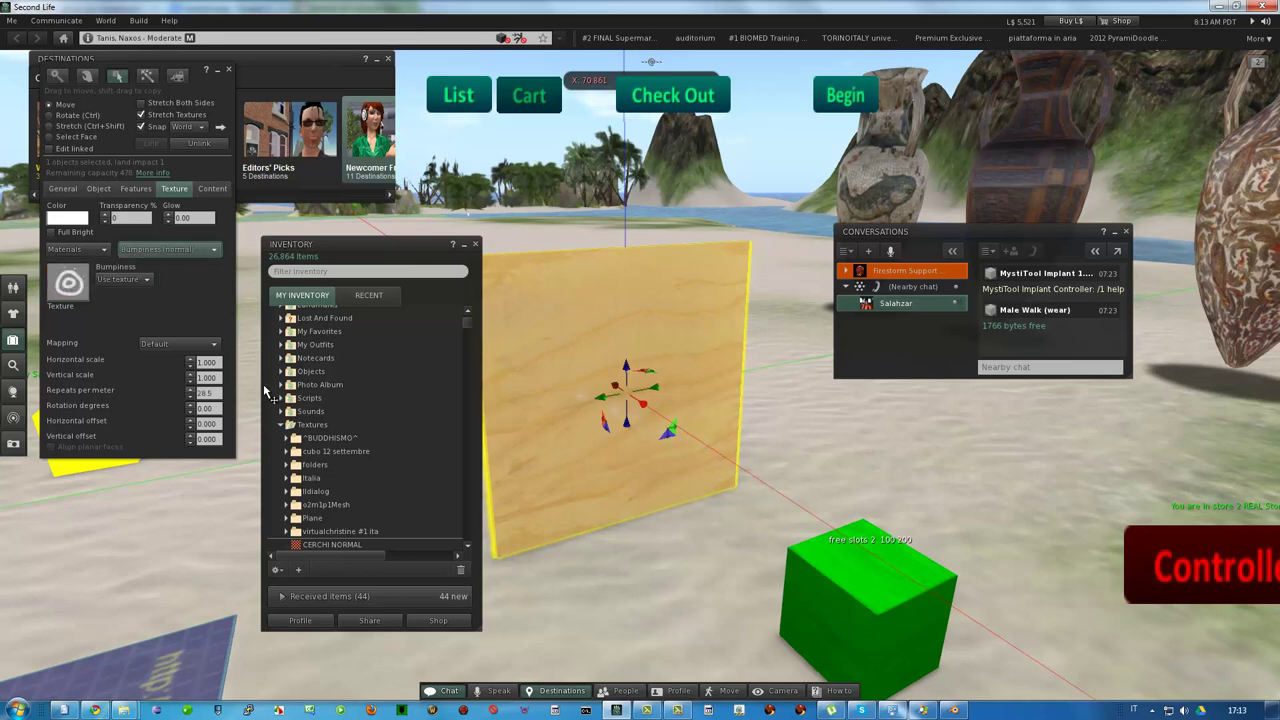
left_click_drag(308, 547, 63, 295)
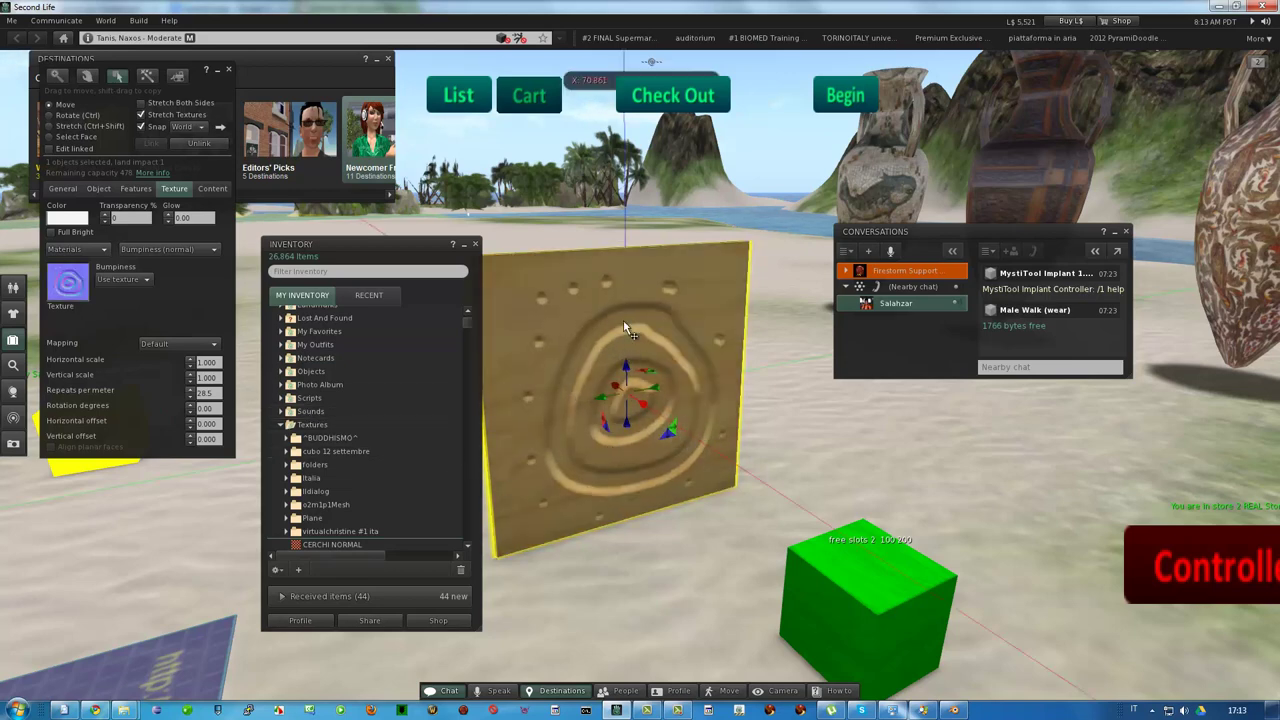
left_click(474, 246)
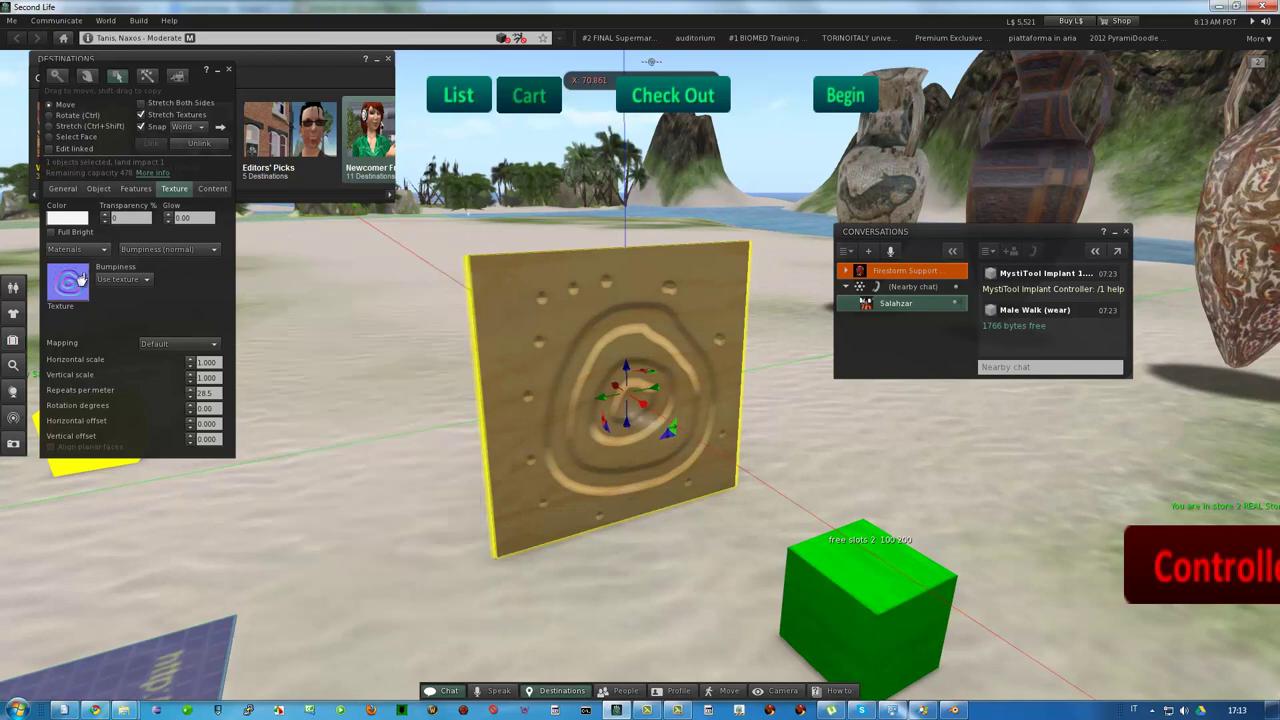
Set the panel's Shininess (specular) to High, close the Build floater, and zoom in.
left_click(168, 249)
left_click(155, 284)
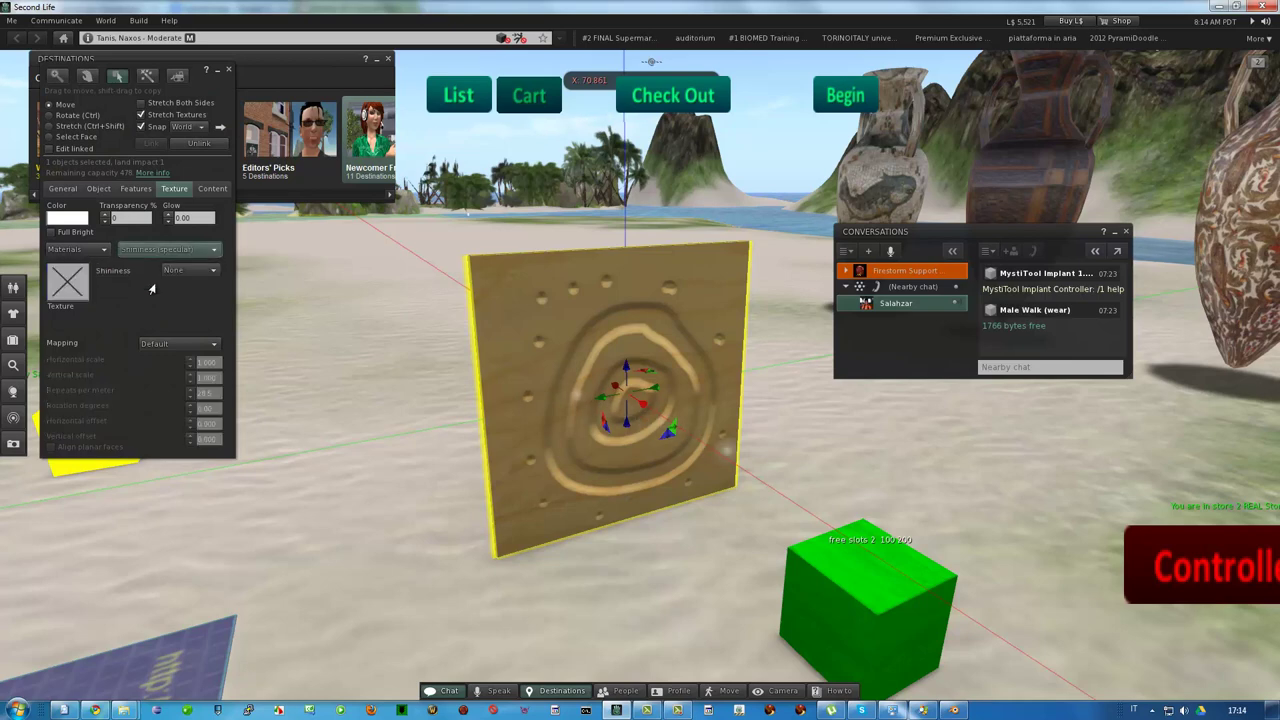
left_click(201, 273)
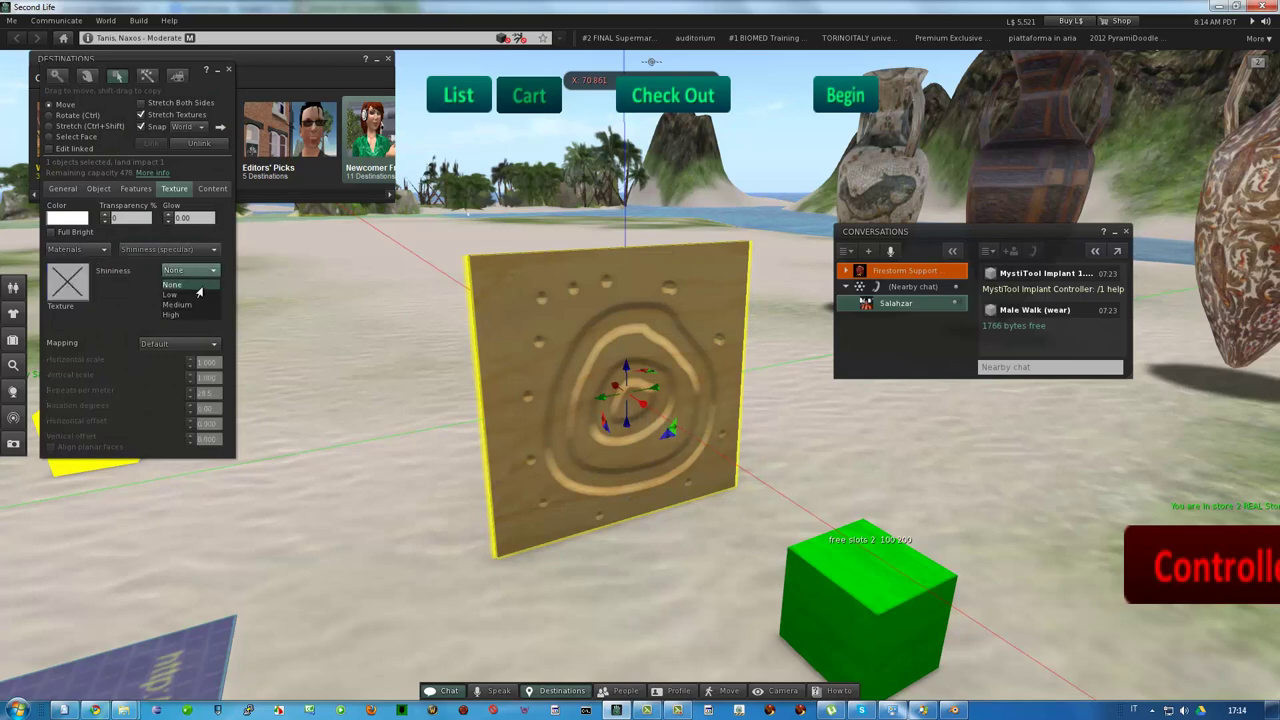
left_click(193, 316)
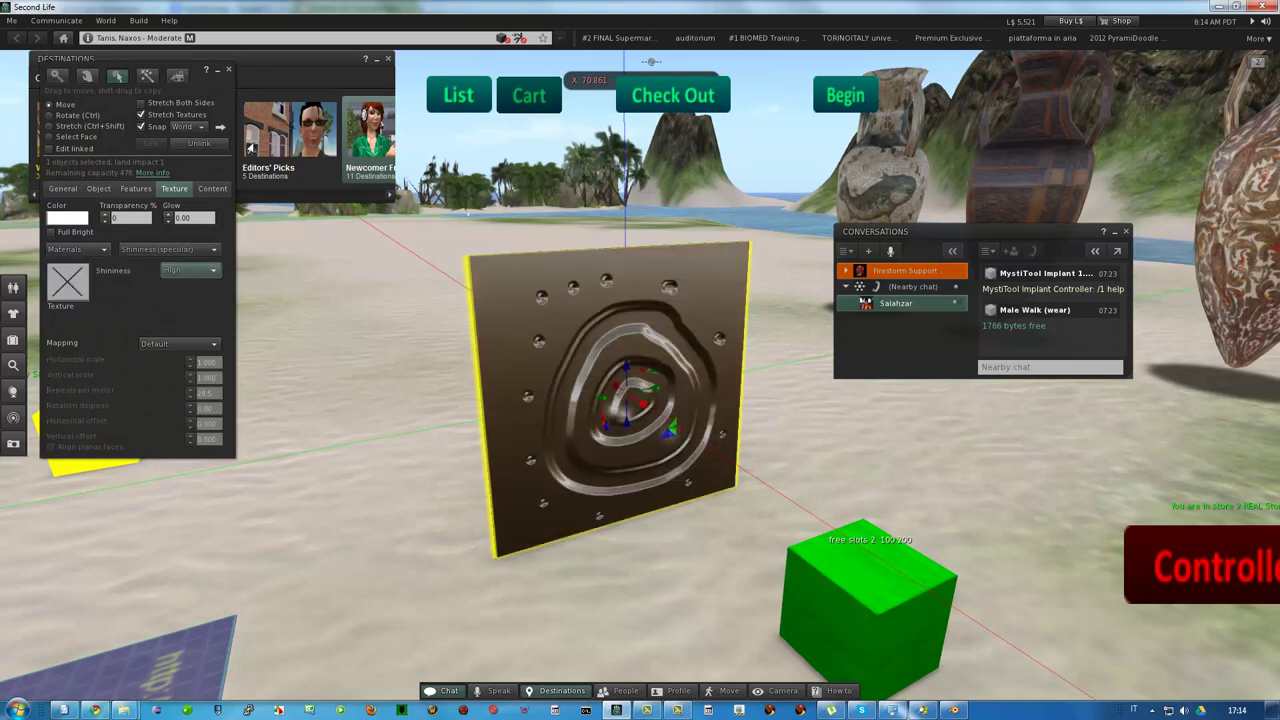
left_click(226, 73)
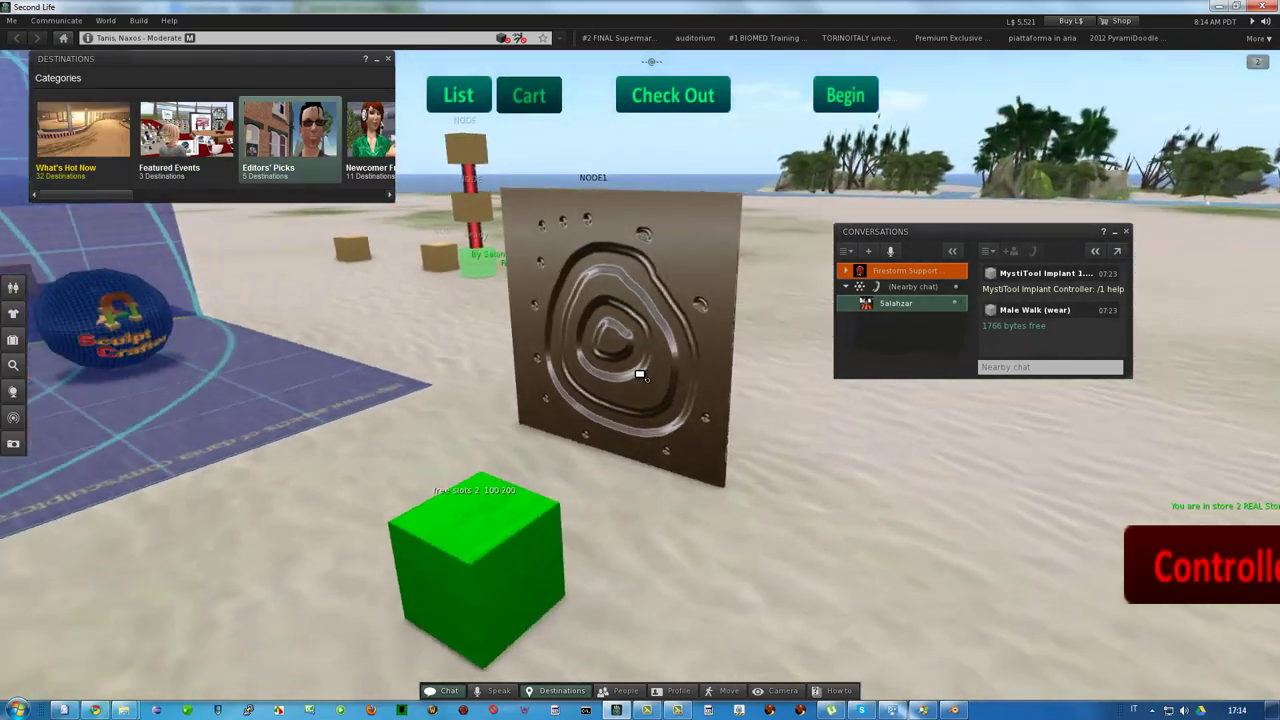
scroll(641, 366, "up", 3)
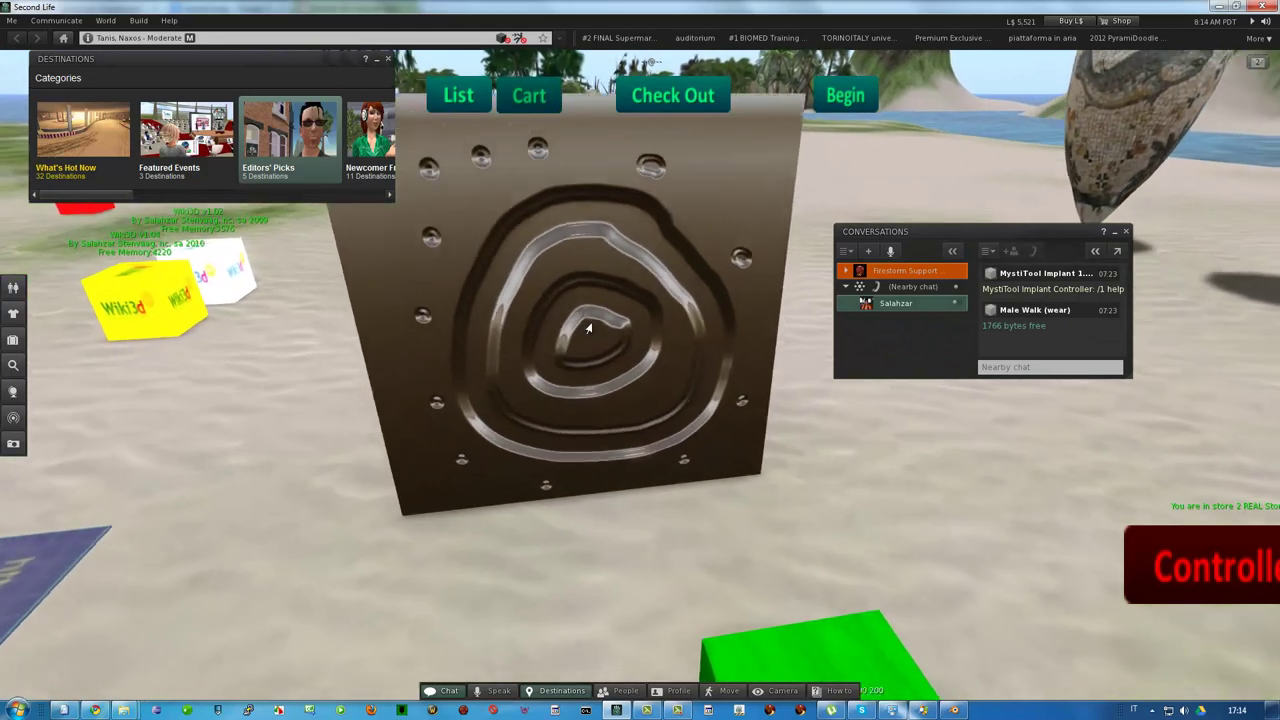